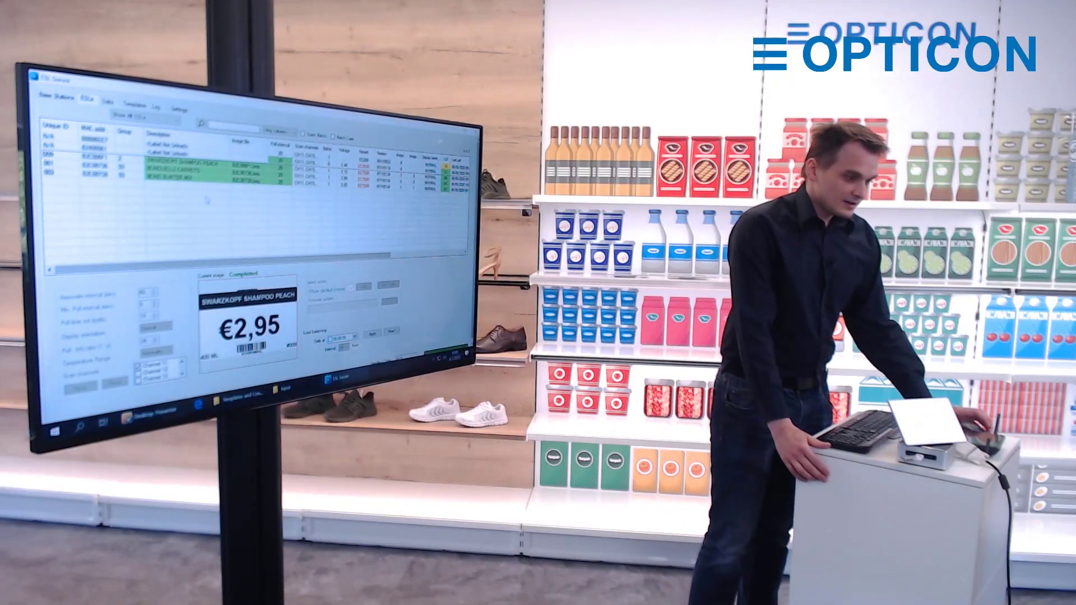
# - Browse the linked labels in the ESL list to view the current images of BOND BUNTER MIX and BONDUELLE CARROTS
pyautogui.press('Down')
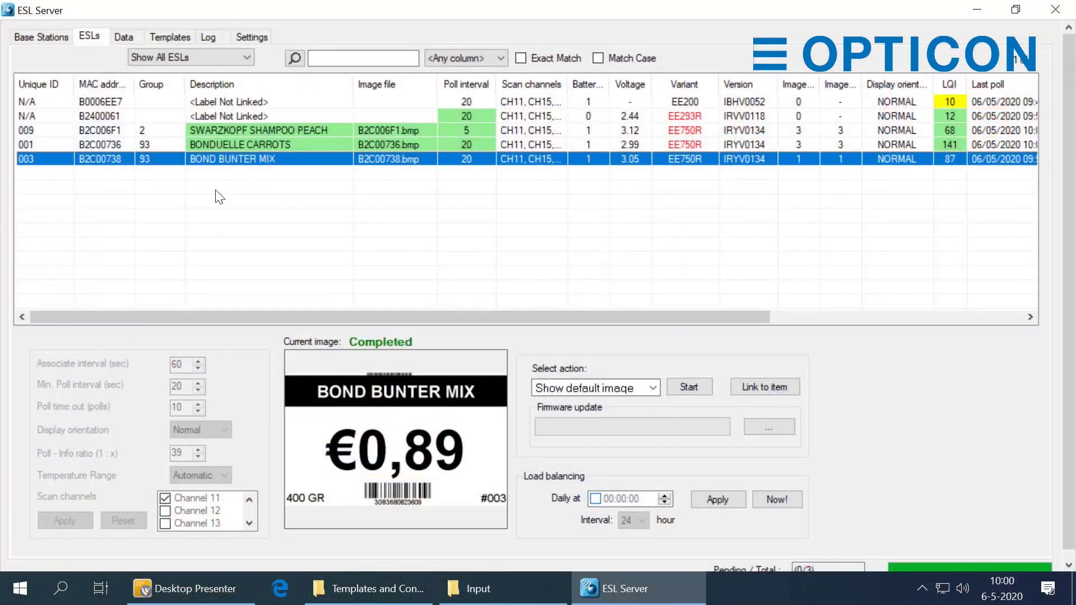
pyautogui.press('Up')
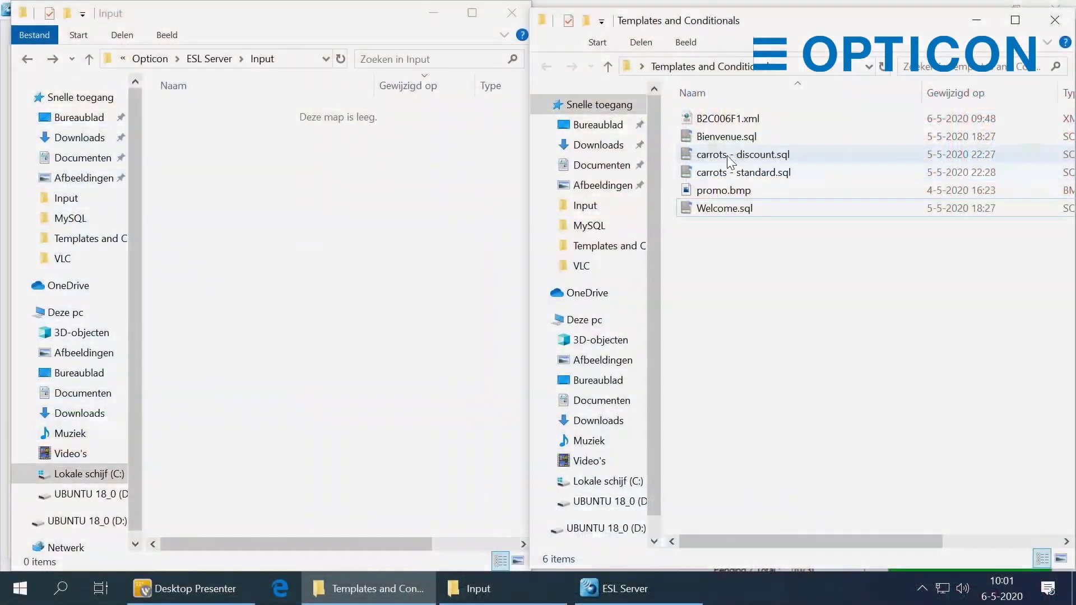
# - Copy carrots - discount.sql into the ESL Server Input folder and view the BONDUELLE CARROTS label in ESL Server
pyautogui.click(727, 156)
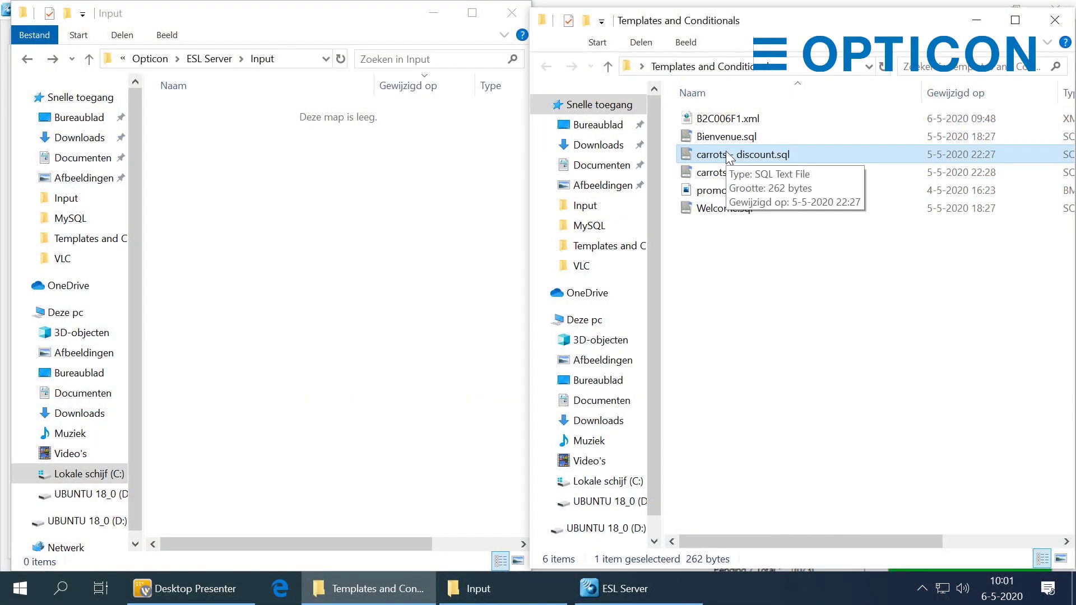
pyautogui.click(384, 188)
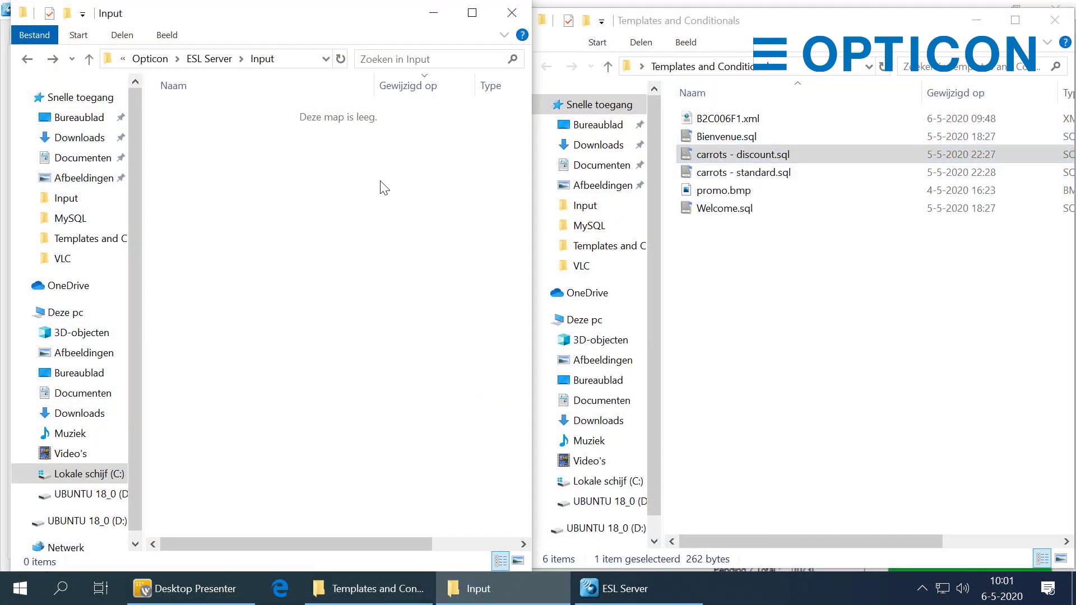
pyautogui.hotkey('ctrl', 'v')
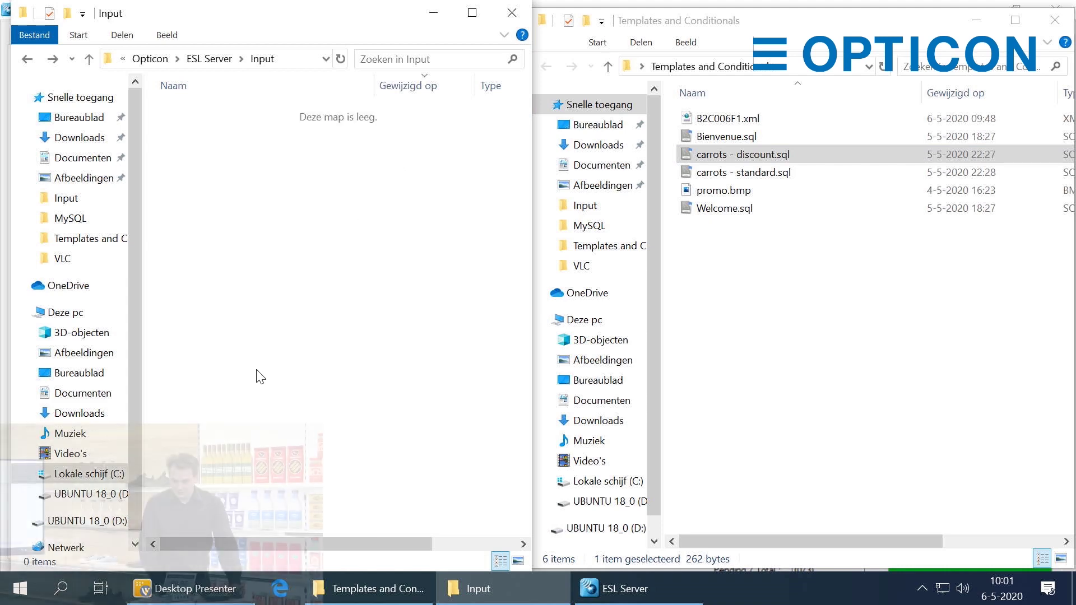
pyautogui.click(693, 577)
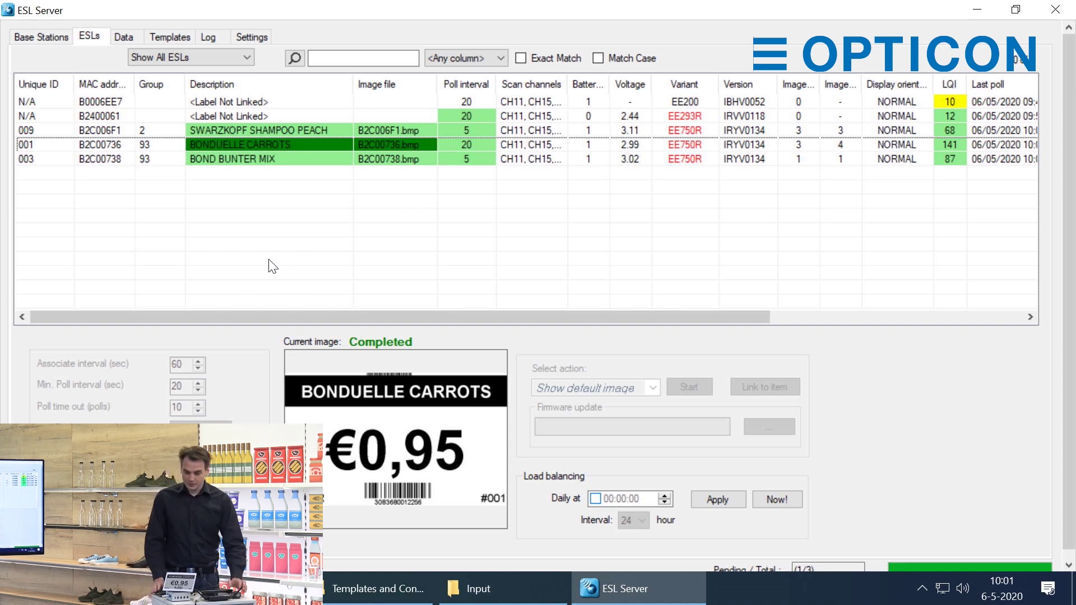
pyautogui.click(243, 145)
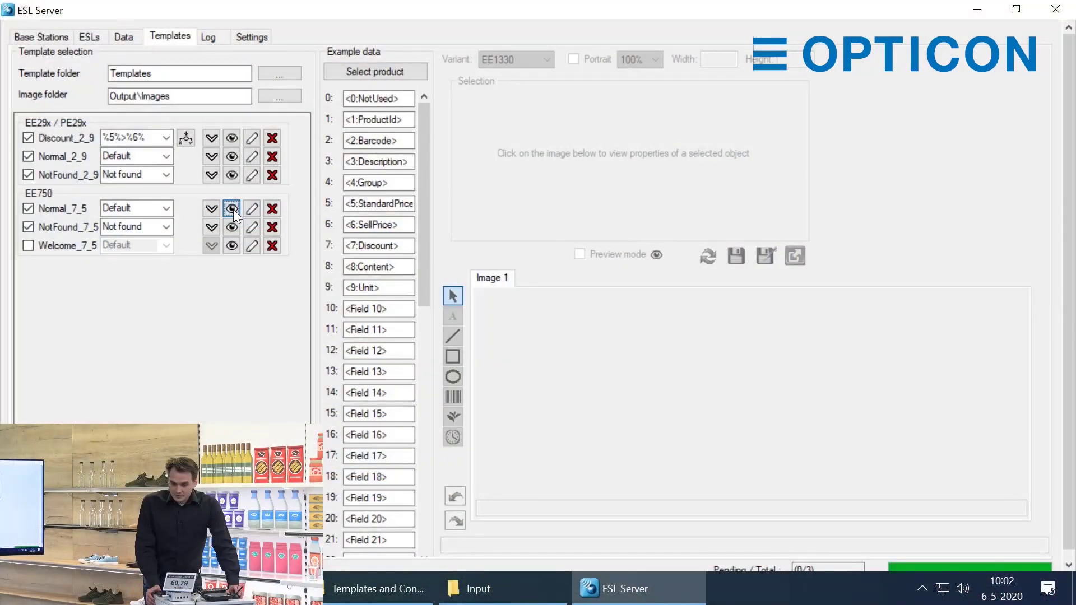
# - Preview the existing EE750 templates Normal_7_5 and NotFound_7_5, closing each preview
pyautogui.click(232, 208)
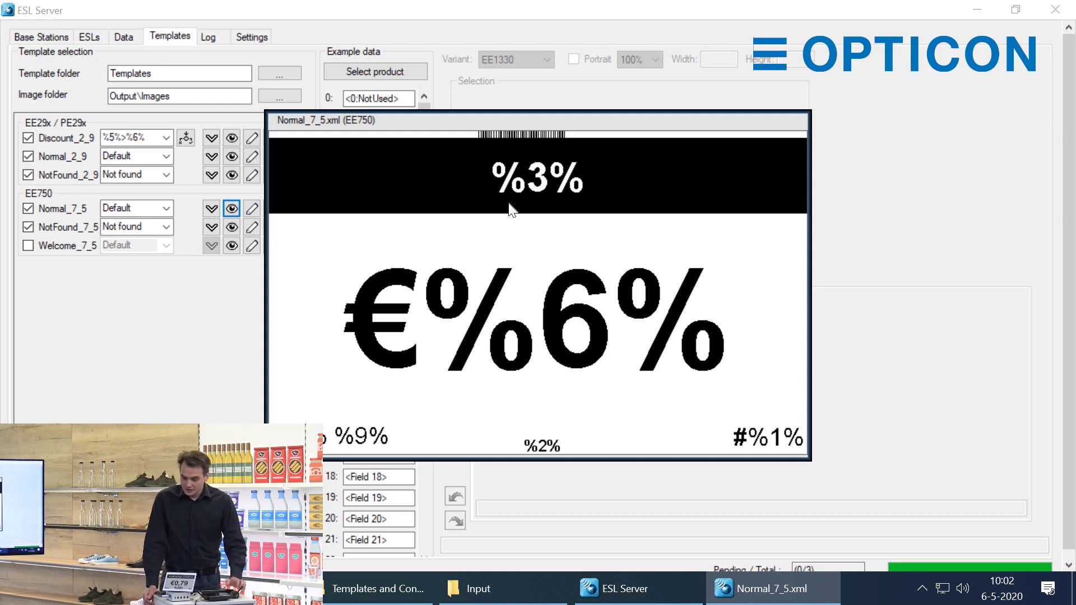
pyautogui.click(221, 302)
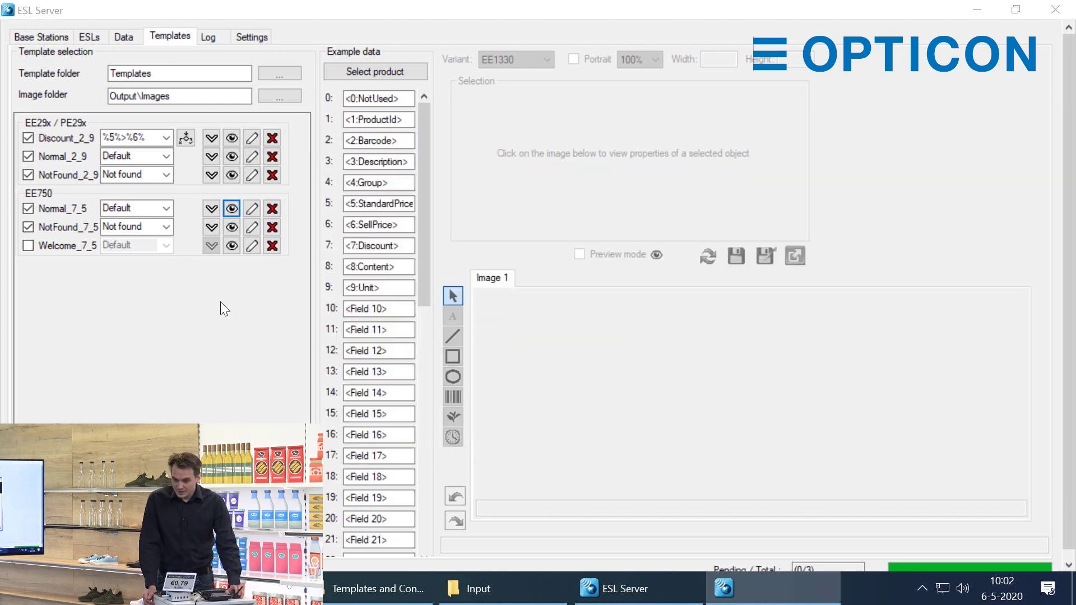
pyautogui.click(233, 227)
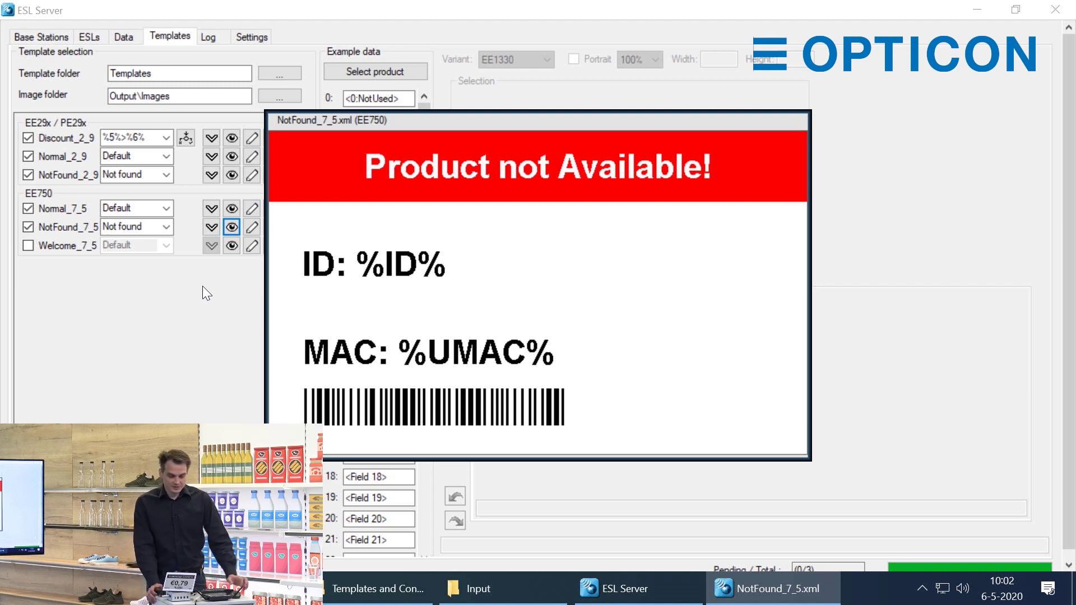
pyautogui.click(203, 286)
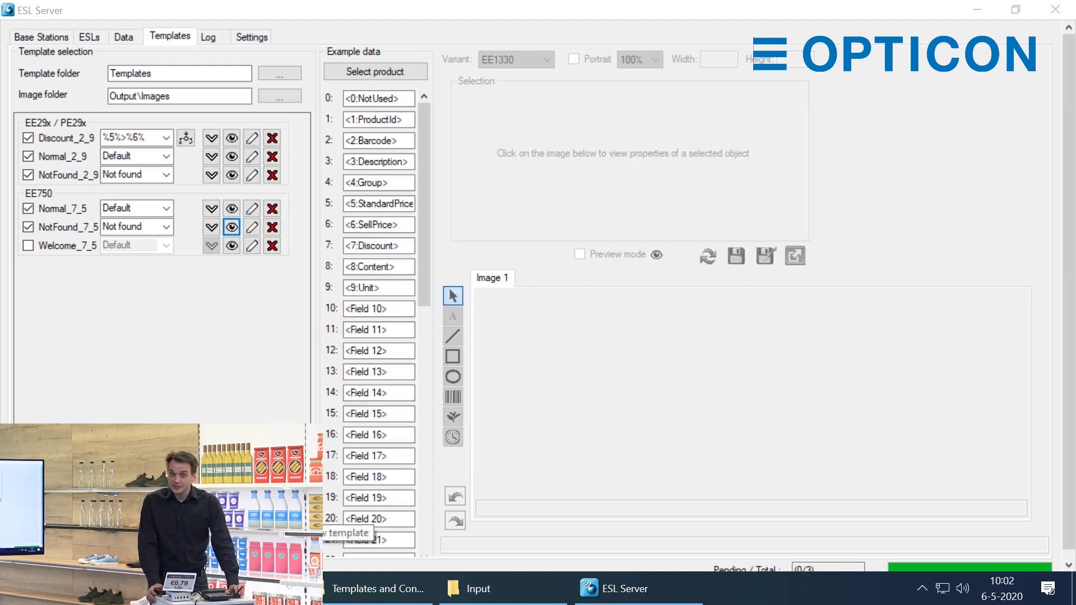
# - Create a new template with the file name Discount_7_5 for the EE750 variant
pyautogui.click(317, 513)
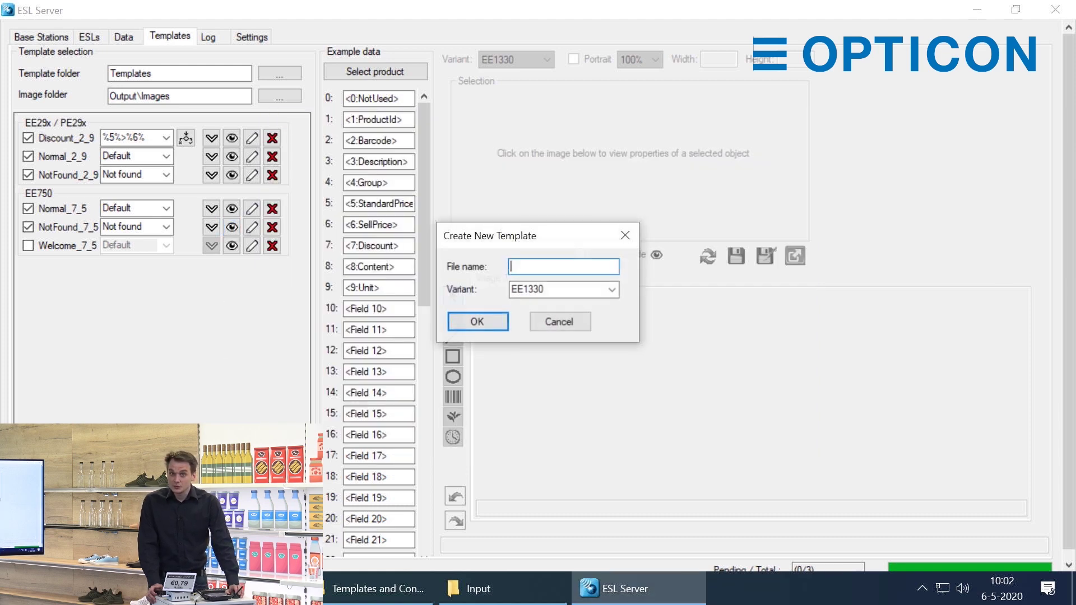
pyautogui.click(611, 289)
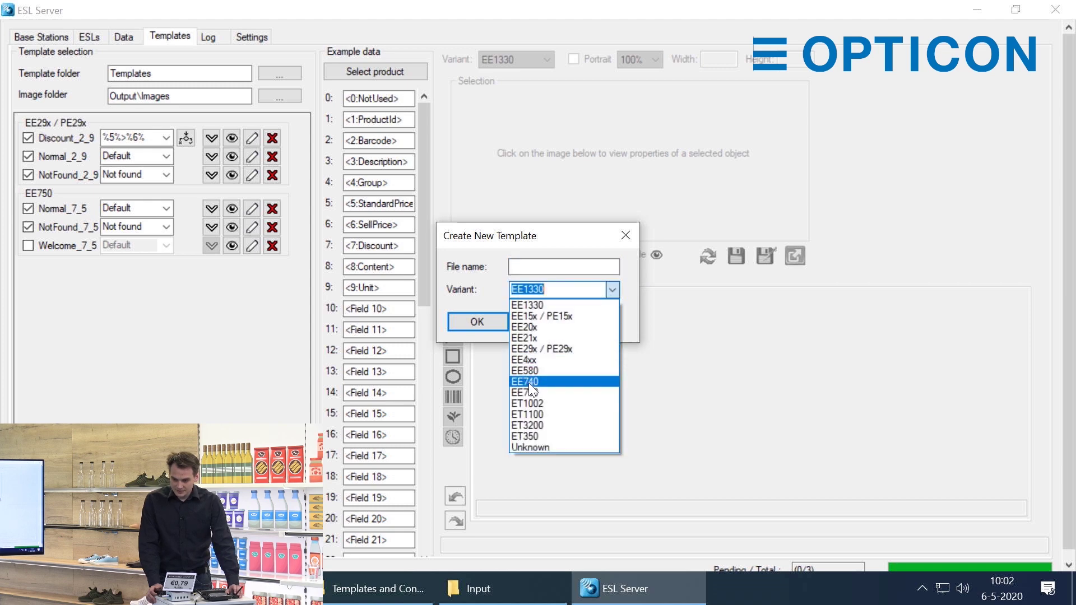
pyautogui.click(522, 393)
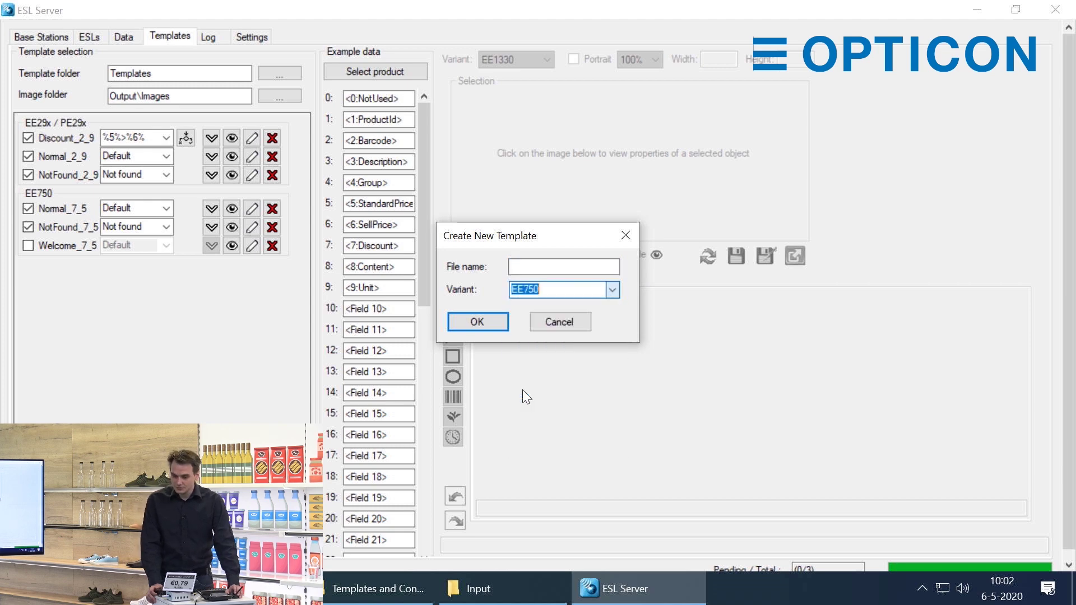
pyautogui.click(513, 268)
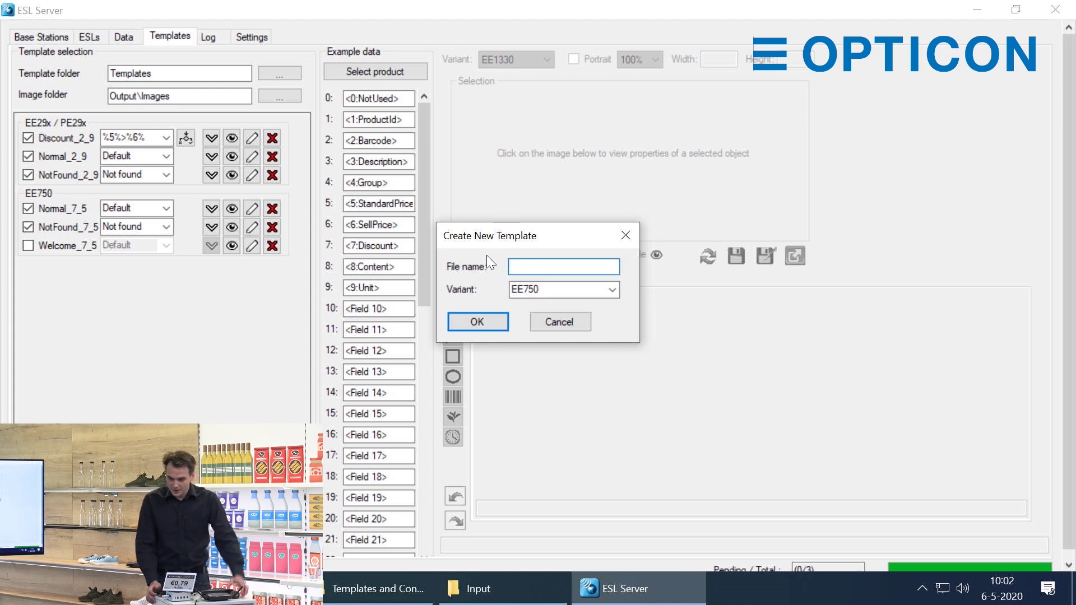
pyautogui.write('Discount')
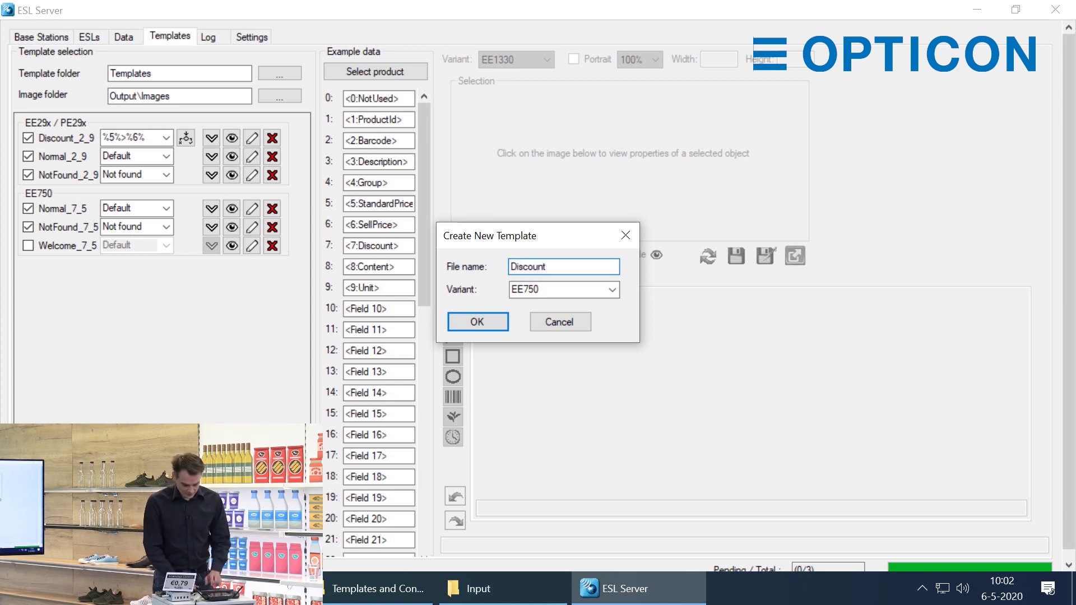
pyautogui.write('_7_%')
pyautogui.press('BackSpace')
pyautogui.write('5')
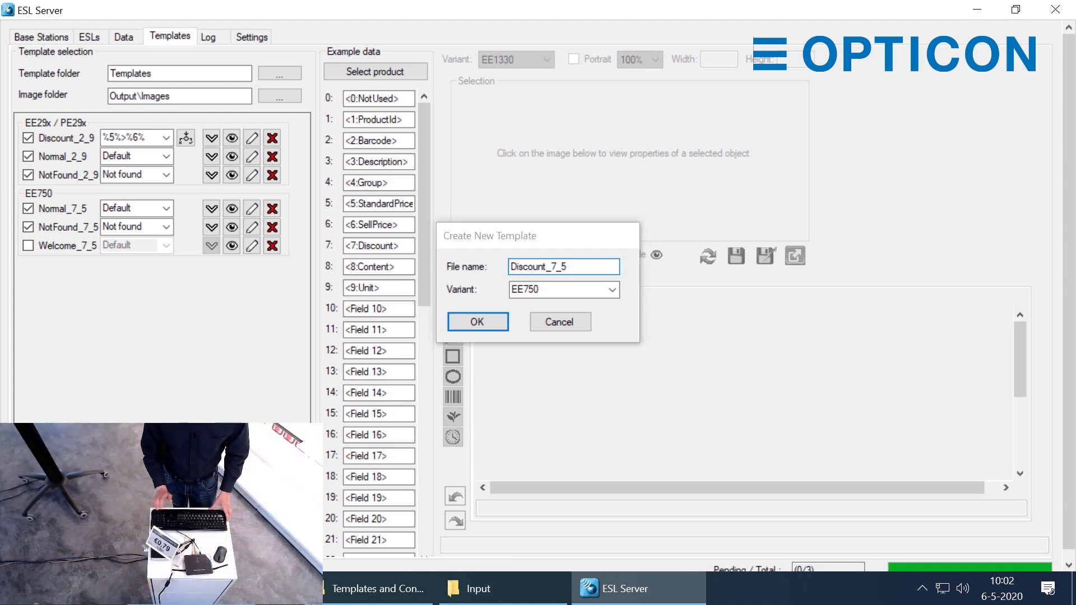
pyautogui.press('Return')
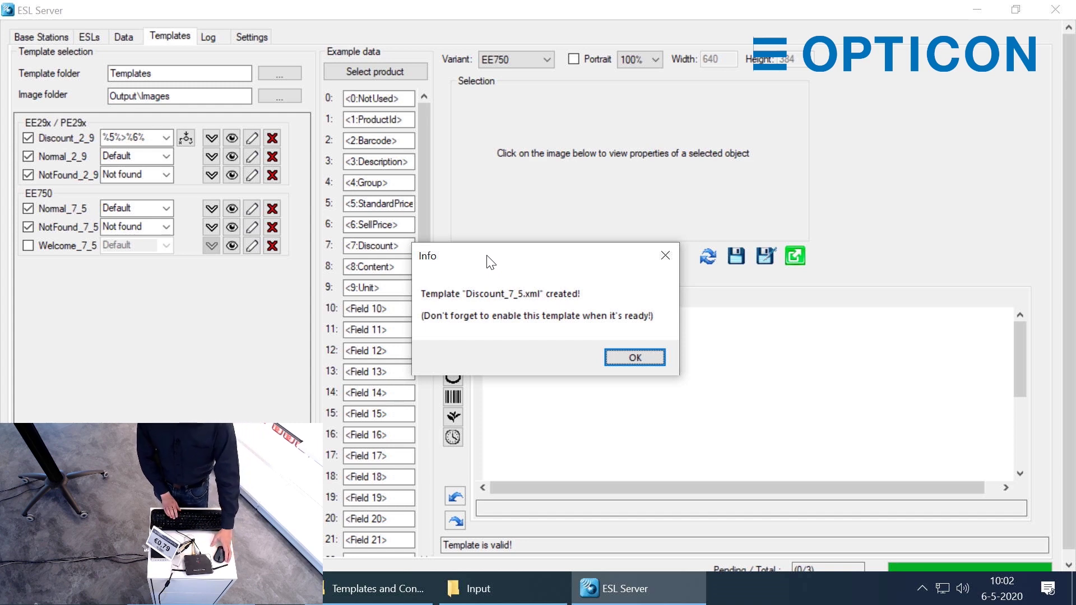
pyautogui.press('Return')
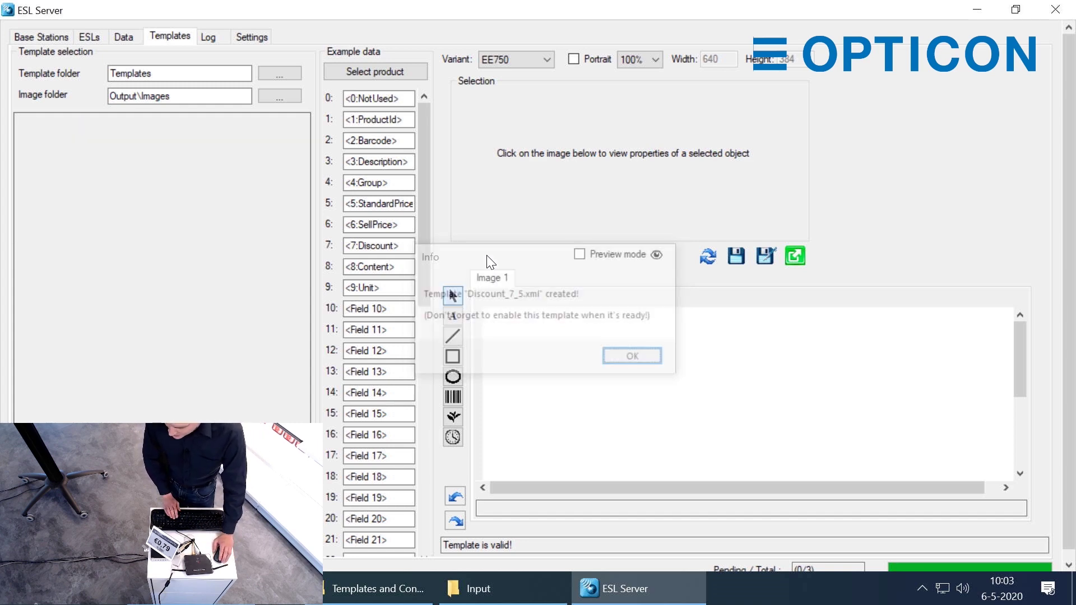
pyautogui.scroll(-3, 757, 409)
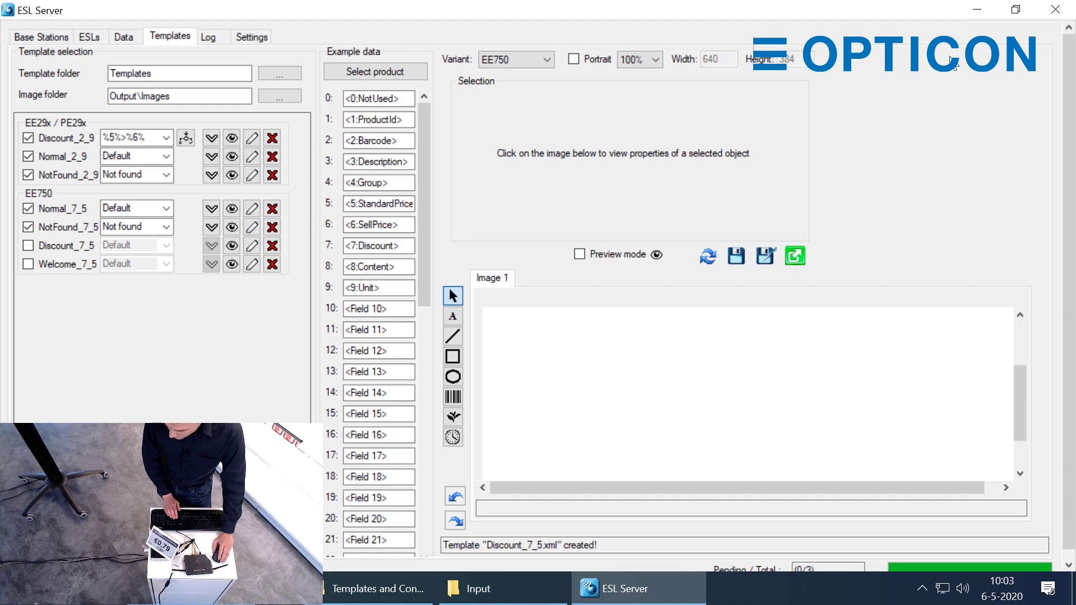
pyautogui.moveTo(526, 482); pyautogui.dragTo(566, 497)
pyautogui.scroll(3, 608, 472)
pyautogui.moveTo(661, 490); pyautogui.dragTo(552, 485)
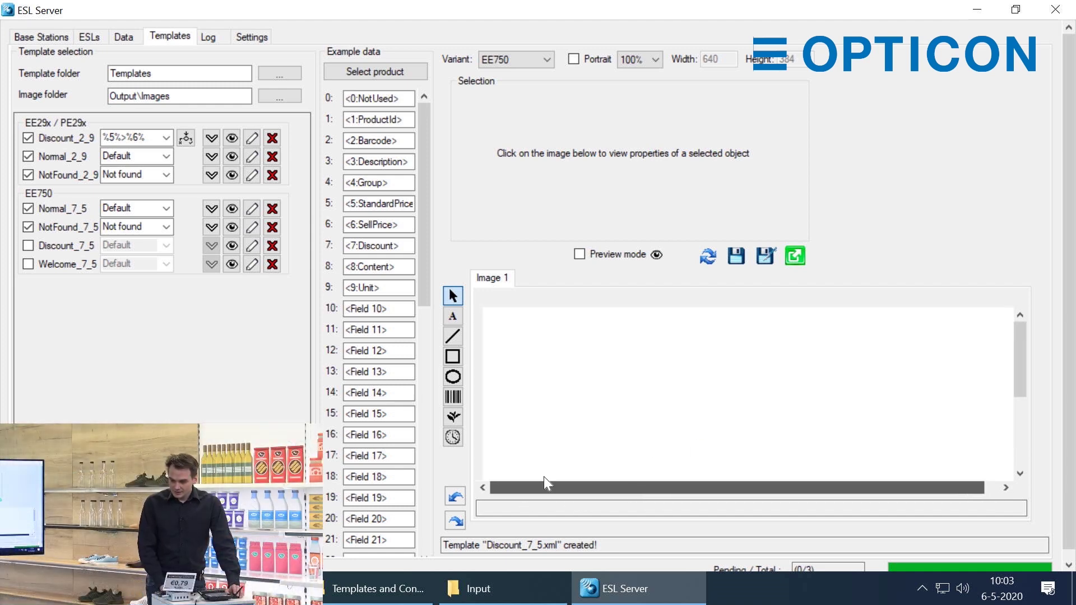
pyautogui.scroll(-3, 565, 377)
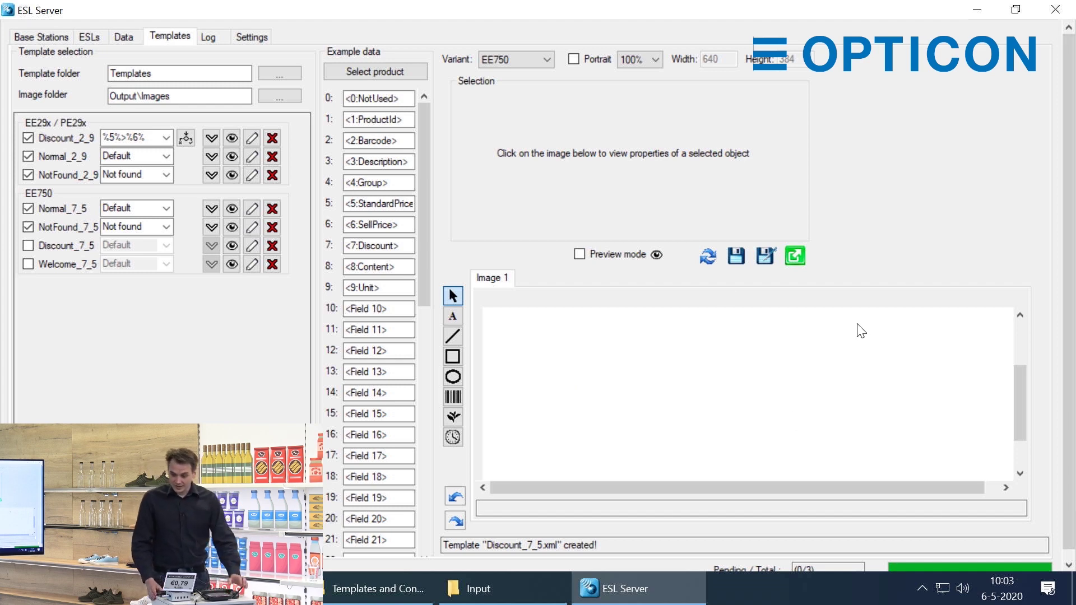
pyautogui.scroll(3, 908, 305)
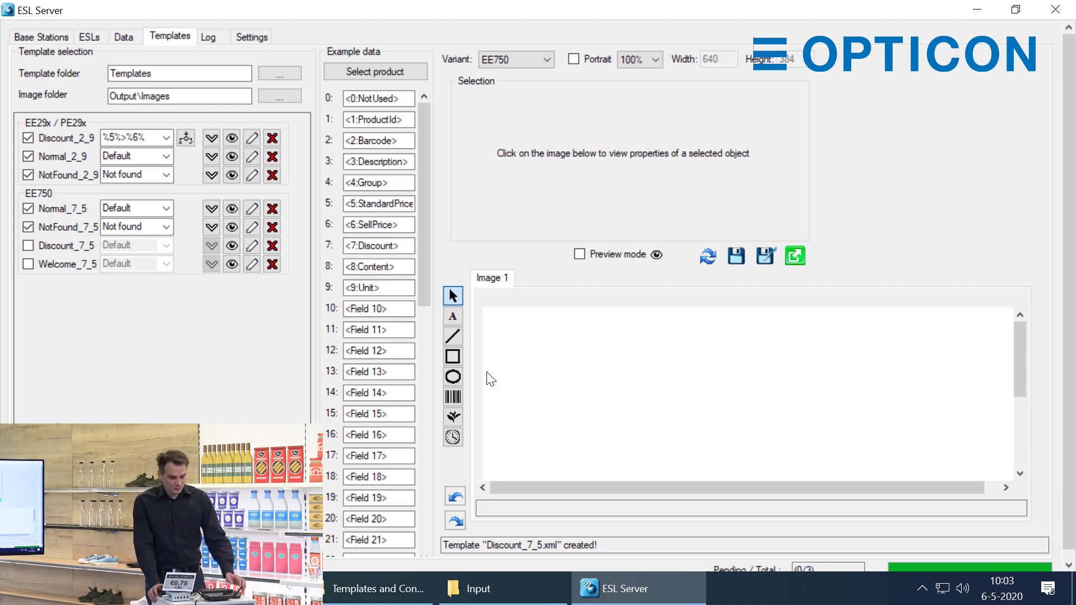
# - Draw a filled rectangle about 622 by 78 along the upper edge of the template image and colour it red
pyautogui.click(458, 355)
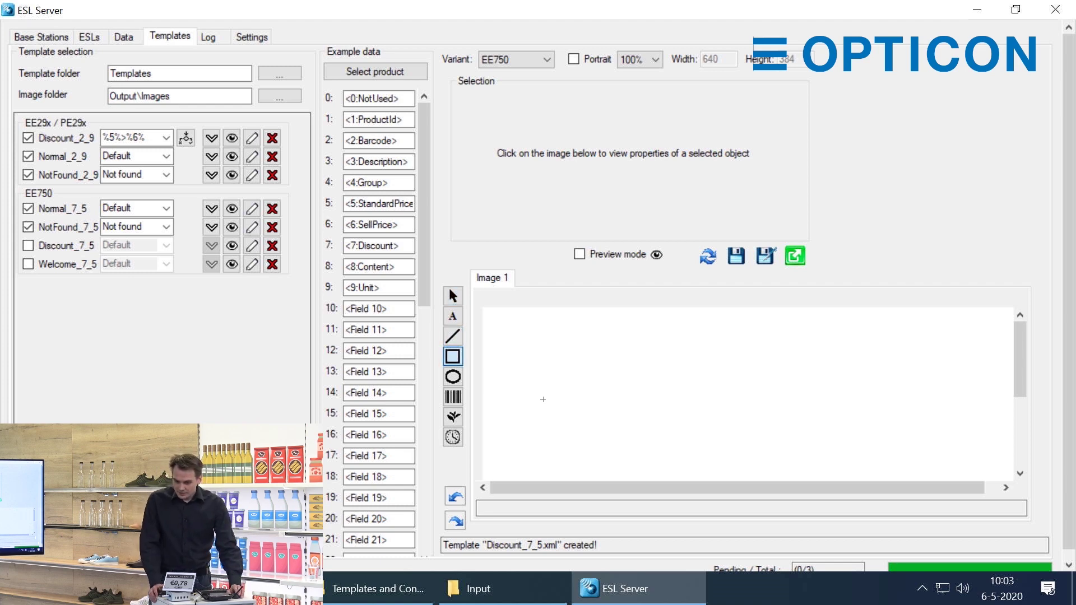
pyautogui.moveTo(498, 373); pyautogui.dragTo(1013, 307)
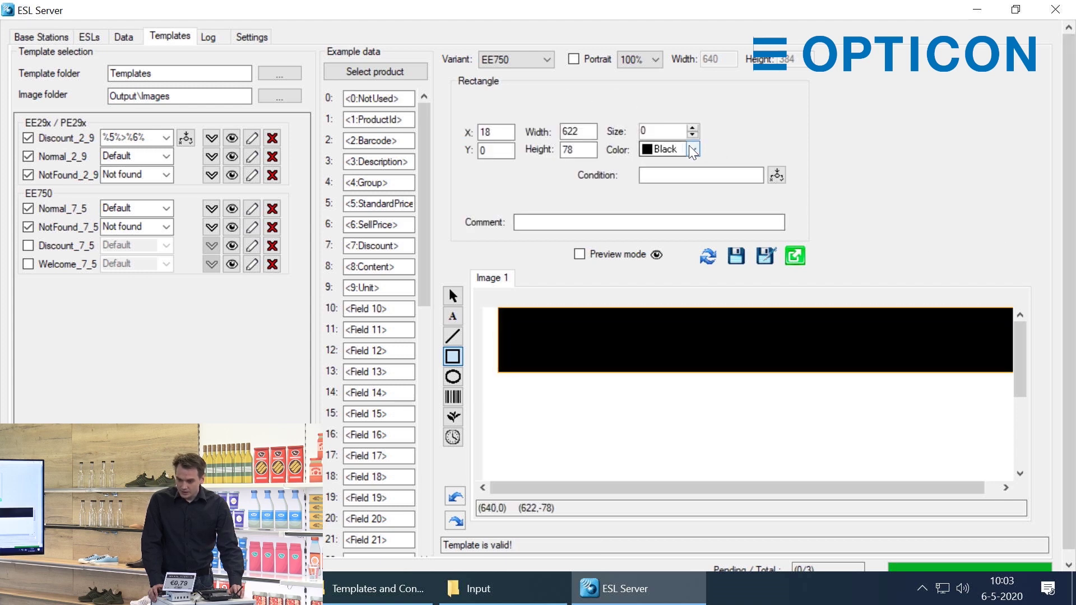
pyautogui.click(693, 150)
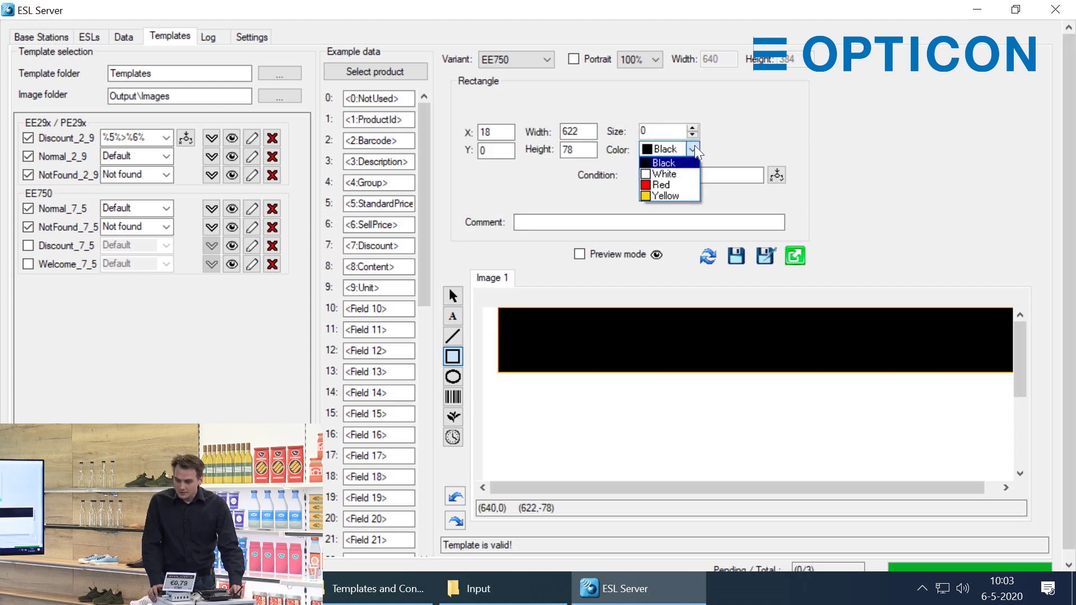
pyautogui.click(668, 185)
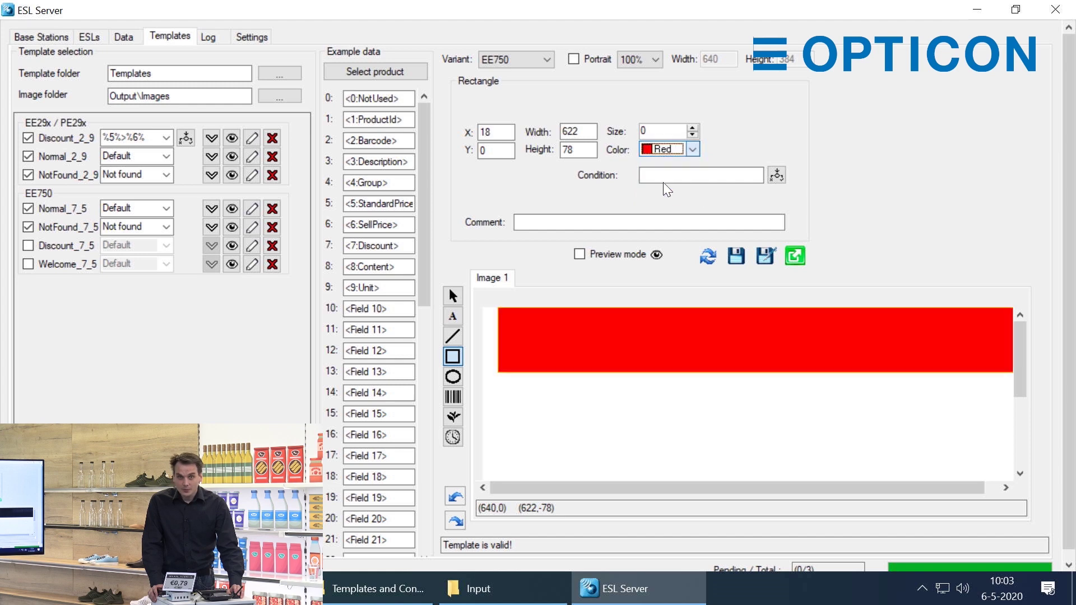
# - Set the red rectangle's X position to 0, its width to 640 and its height to 80
pyautogui.moveTo(494, 132); pyautogui.dragTo(468, 132)
pyautogui.write('0')
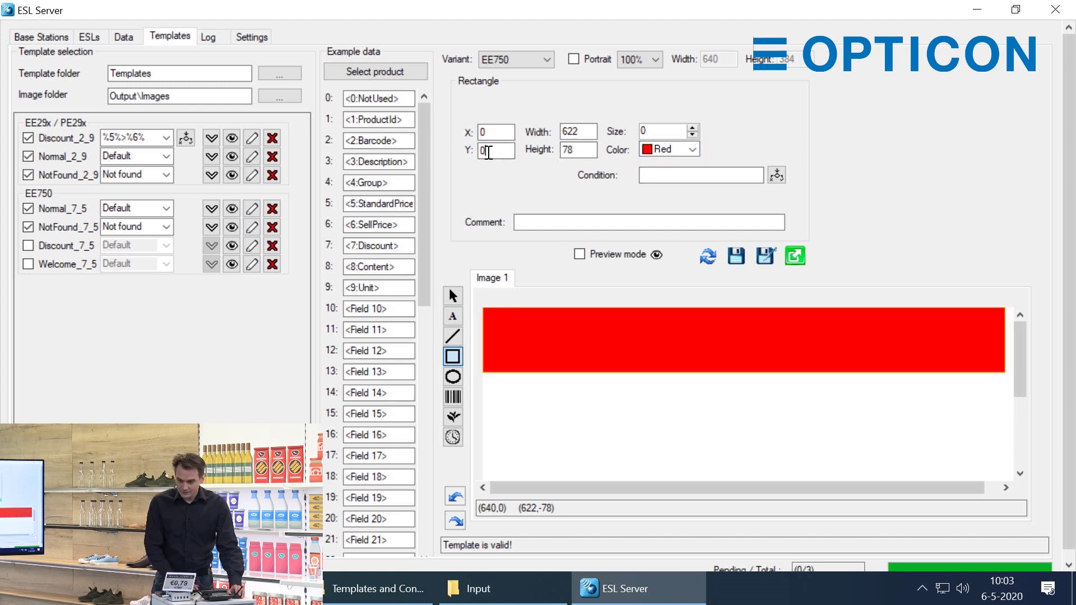
pyautogui.moveTo(582, 133); pyautogui.dragTo(546, 139)
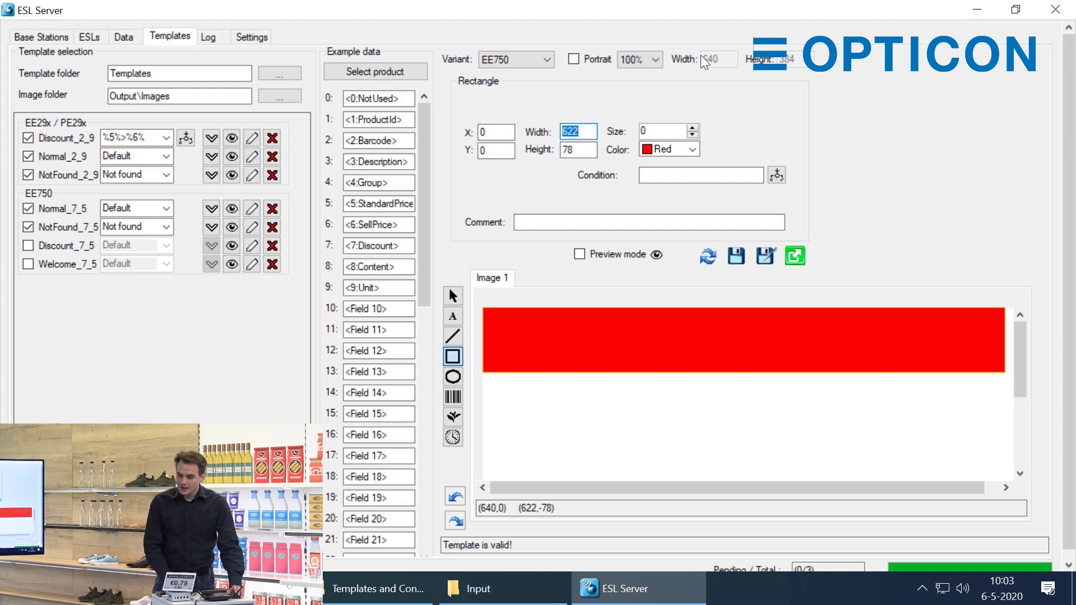
pyautogui.write('6')
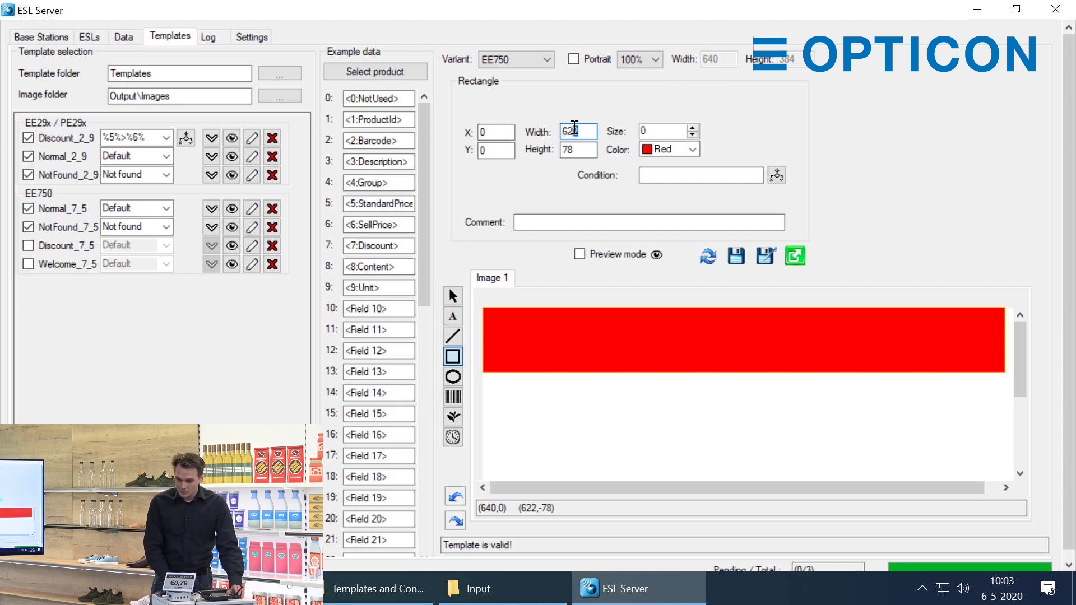
pyautogui.write('40')
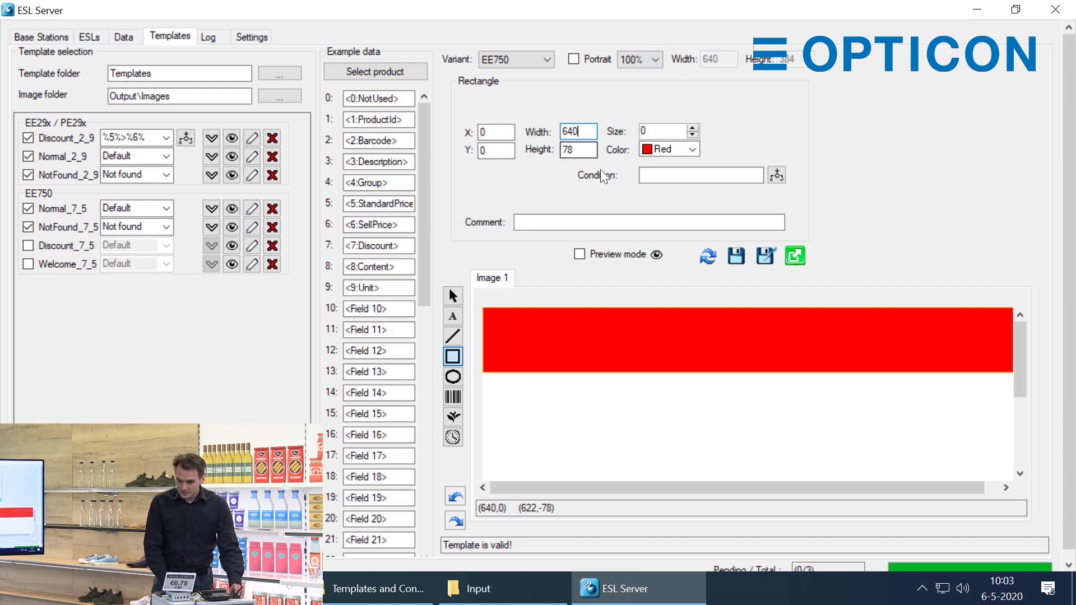
pyautogui.doubleClick(580, 150)
pyautogui.write('80')
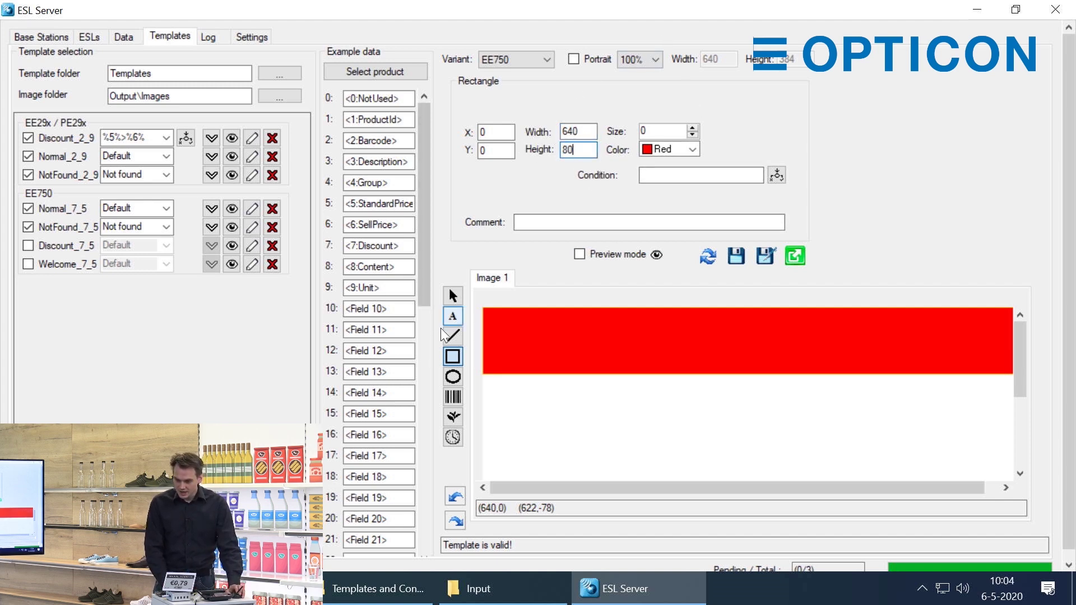
# - Add a text field about 552 by 86 over the red rectangle with %3% (Description) as its content
pyautogui.click(453, 316)
pyautogui.moveTo(538, 308); pyautogui.dragTo(1005, 381)
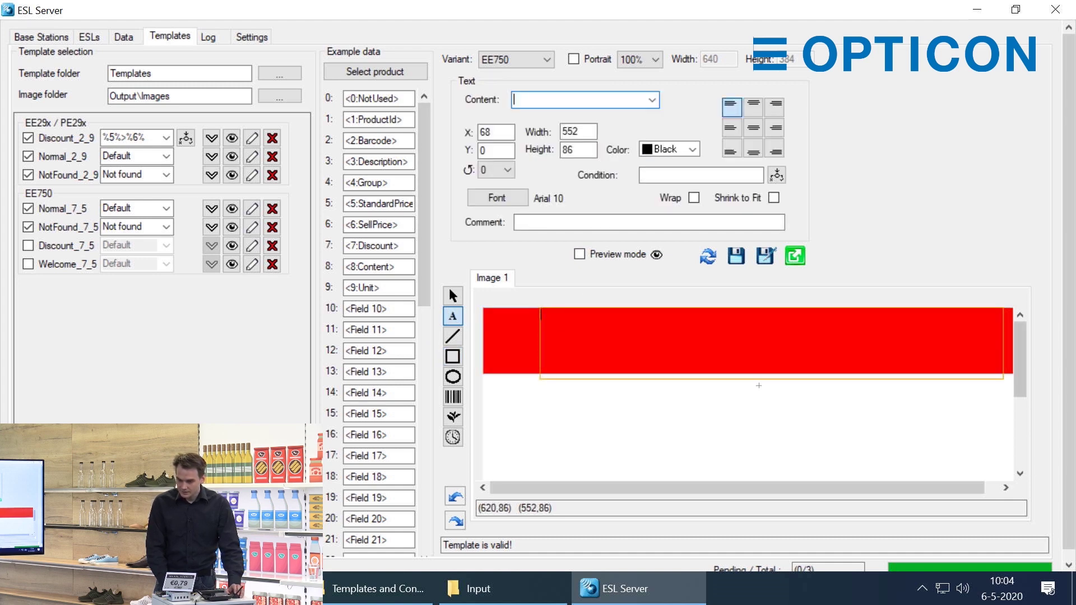
pyautogui.click(653, 101)
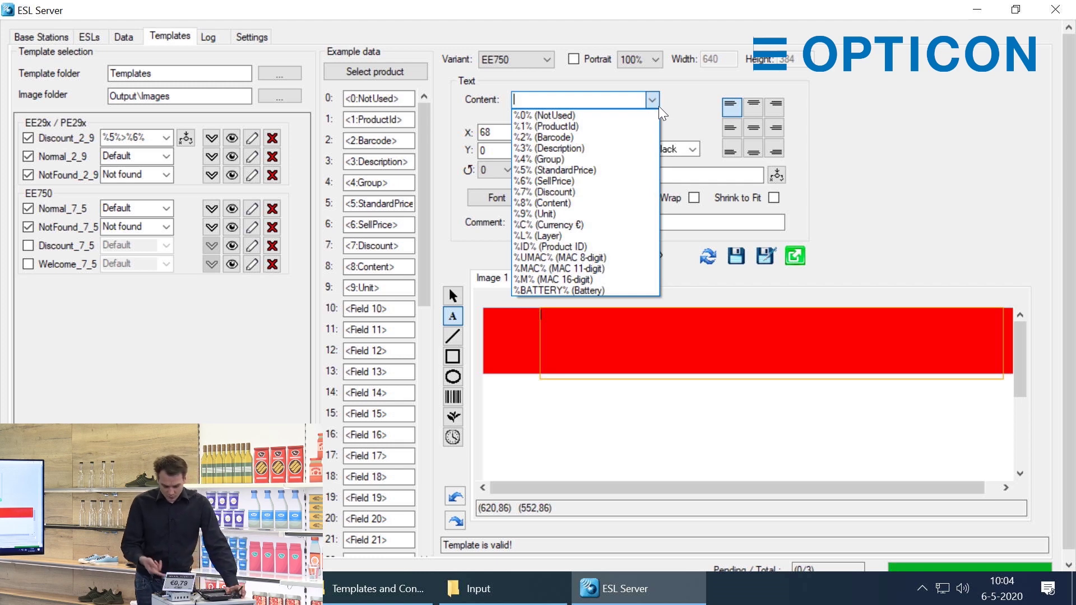
pyautogui.click(581, 147)
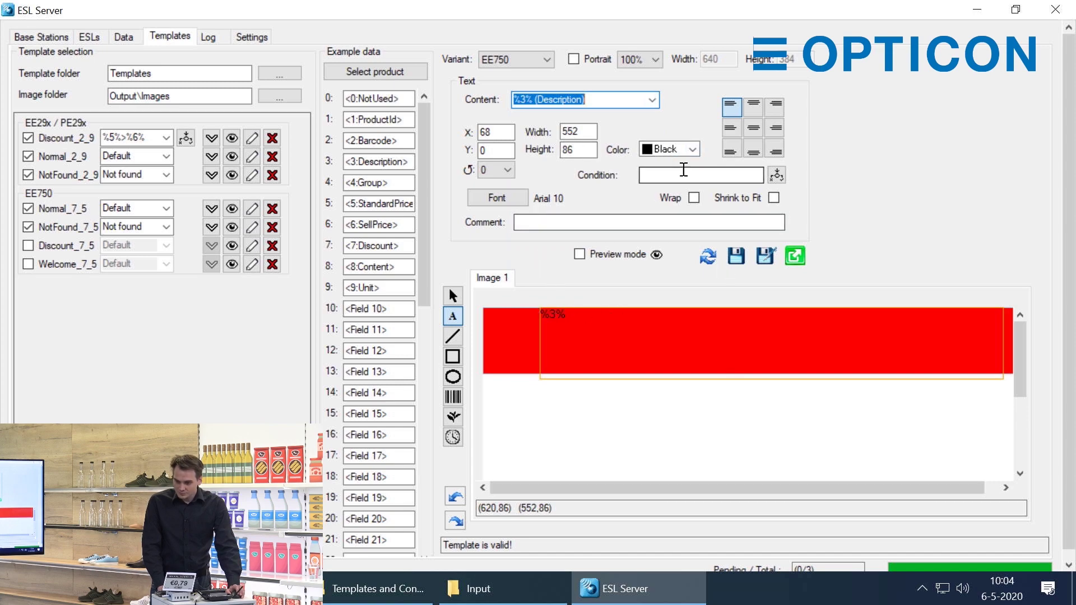
# - Colour the description text white, set its font to Arial 72 and enable Shrink to Fit
pyautogui.click(693, 148)
pyautogui.click(657, 175)
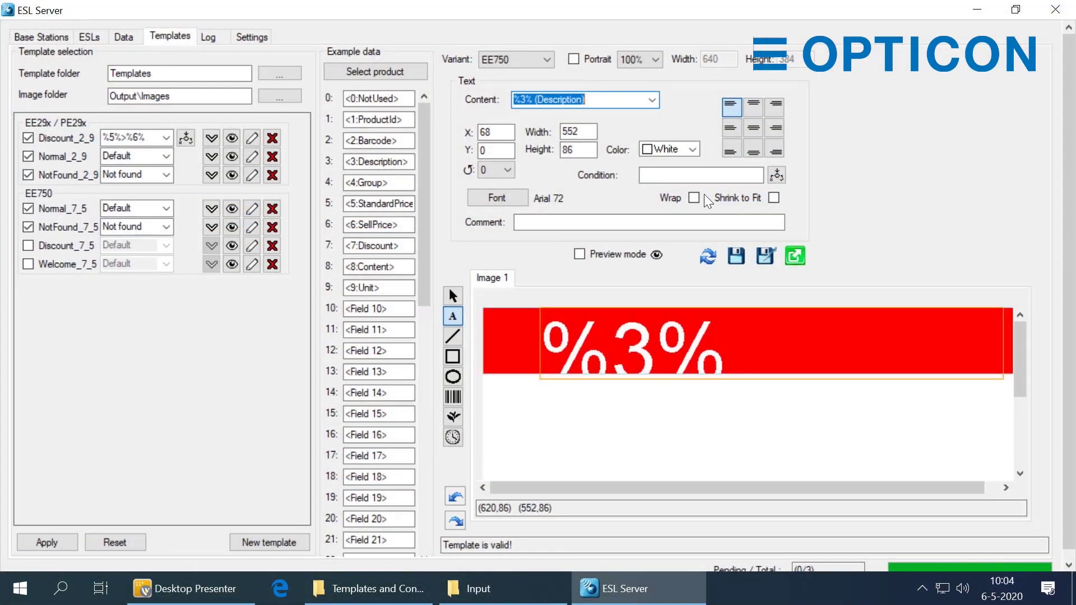
pyautogui.click(773, 199)
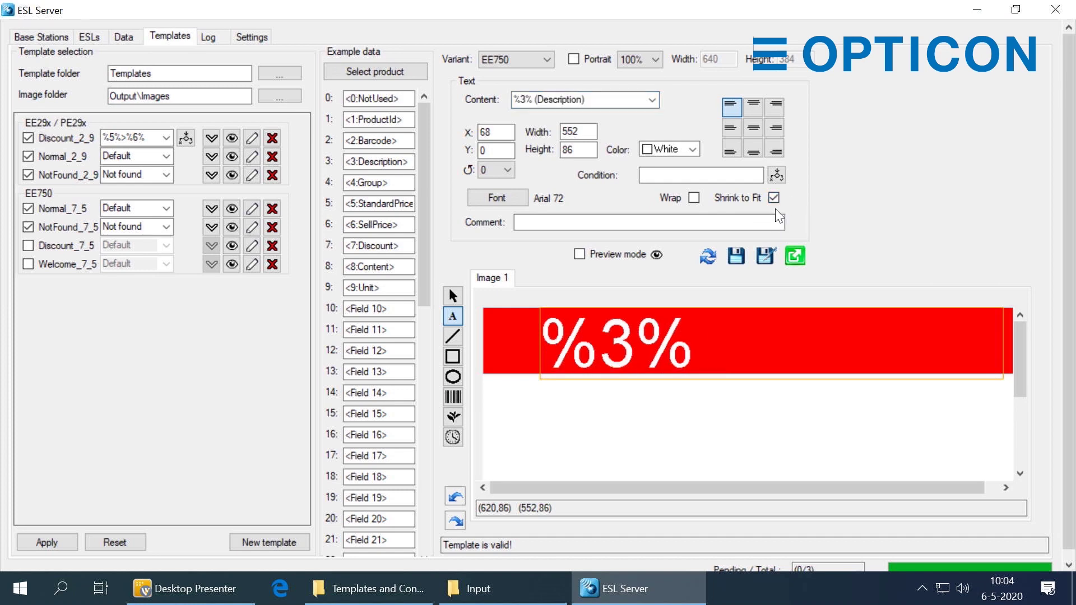
# - Set the description field's X position to 0, width to 640 and height to 78, and centre its text in both directions
pyautogui.doubleClick(482, 132)
pyautogui.write('0')
pyautogui.press('Tab')
pyautogui.press('Tab')
pyautogui.write('640')
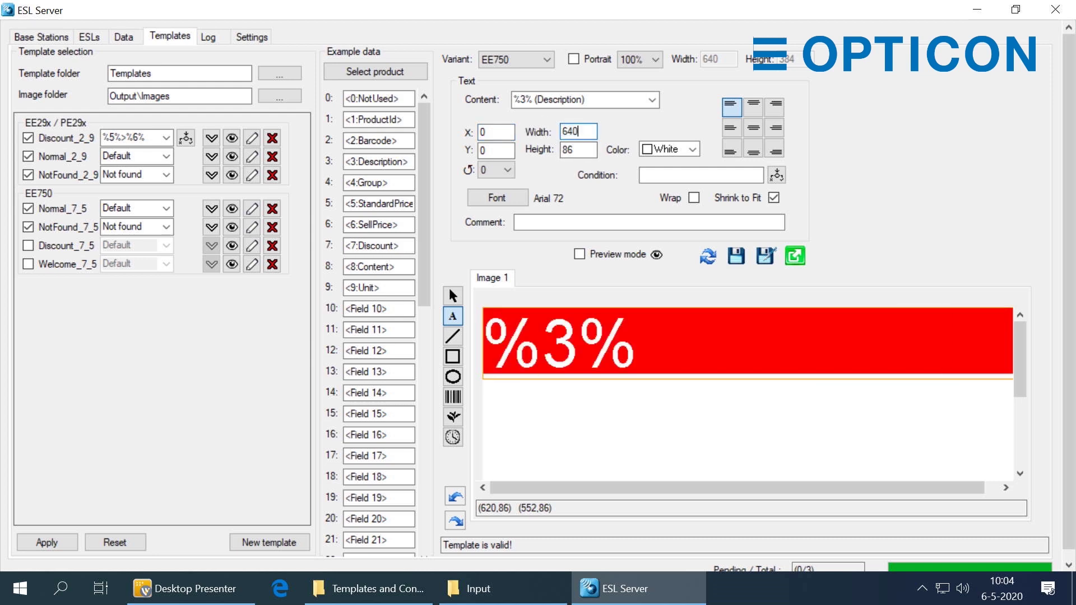
pyautogui.press('Tab')
pyautogui.write('78')
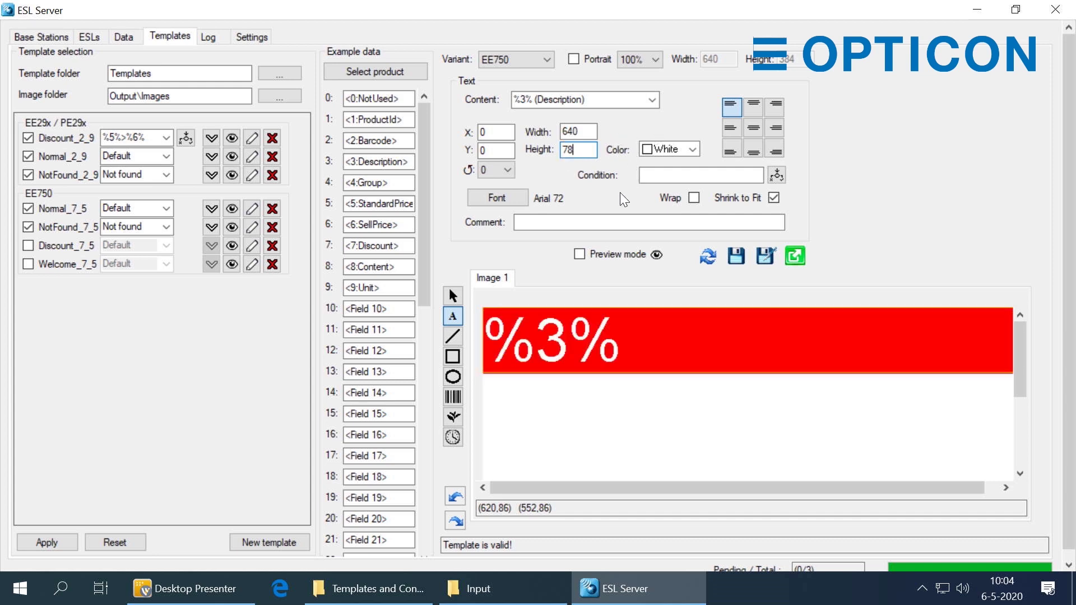
pyautogui.click(751, 132)
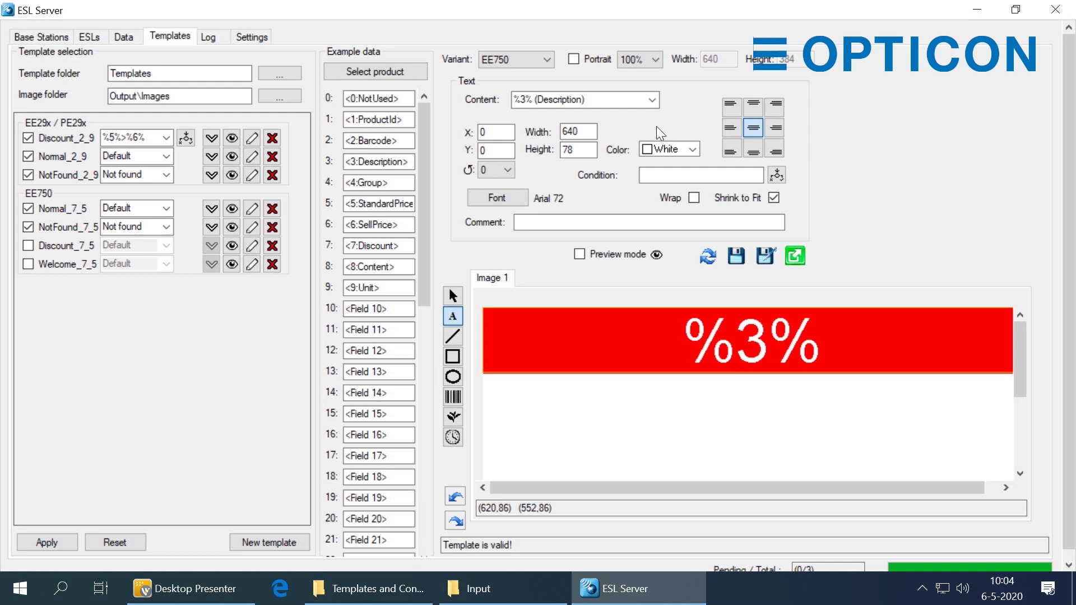
# - Load the BONDUELLE CARROTS product as example data and check the description across the full width of the red banner
pyautogui.click(355, 73)
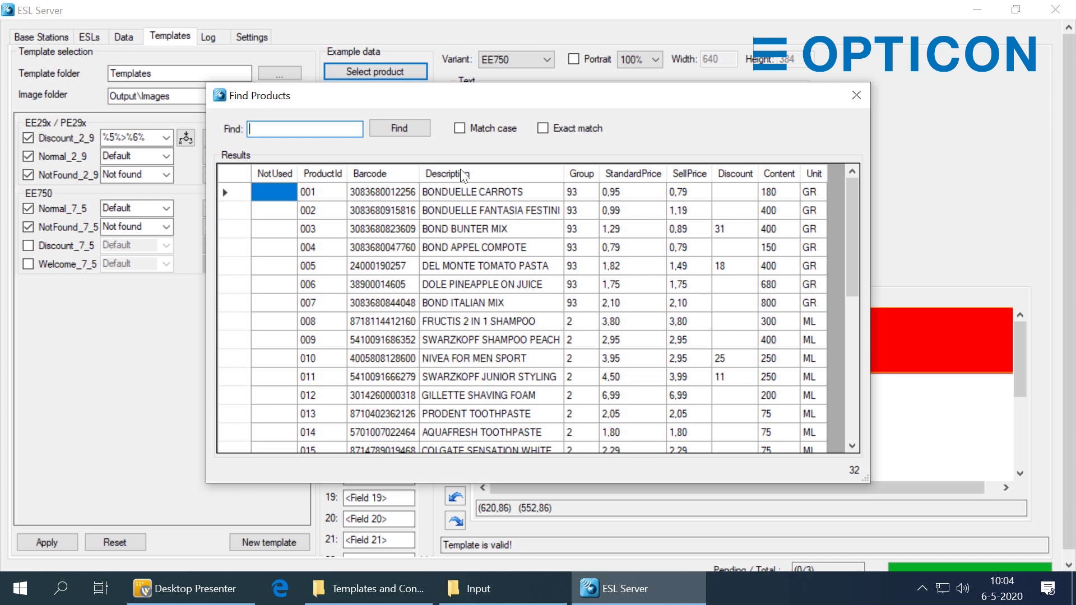
pyautogui.doubleClick(444, 186)
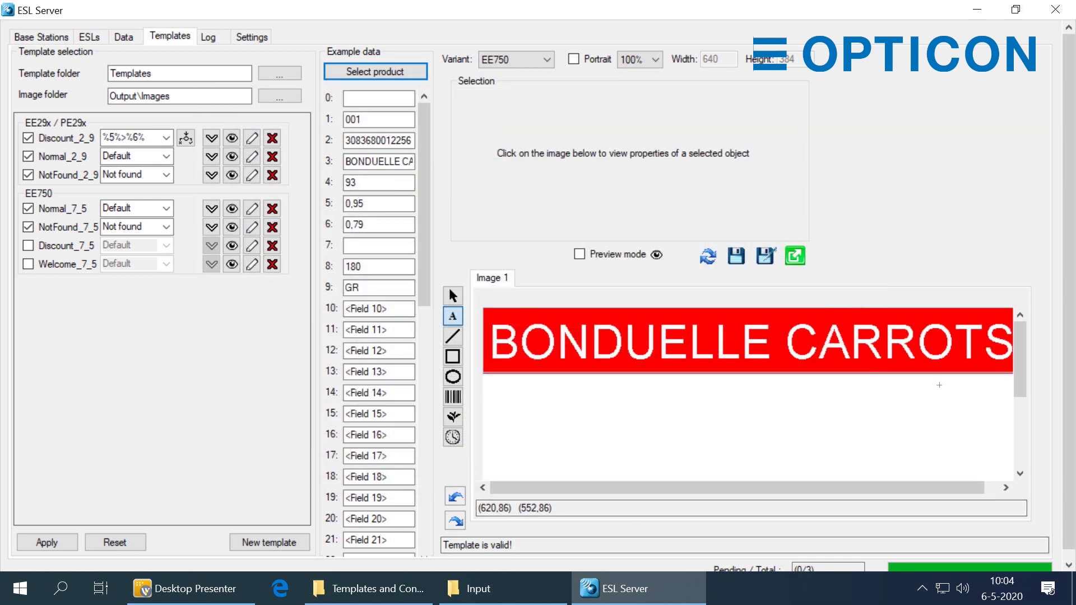
pyautogui.hscroll(1, 793, 491)
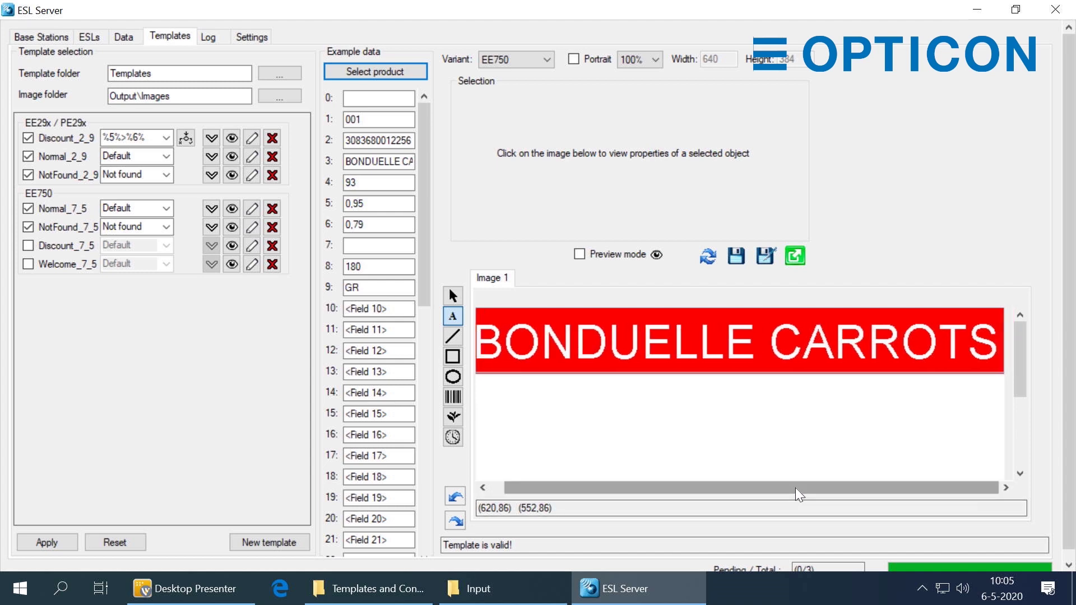
pyautogui.moveTo(796, 488); pyautogui.dragTo(781, 487)
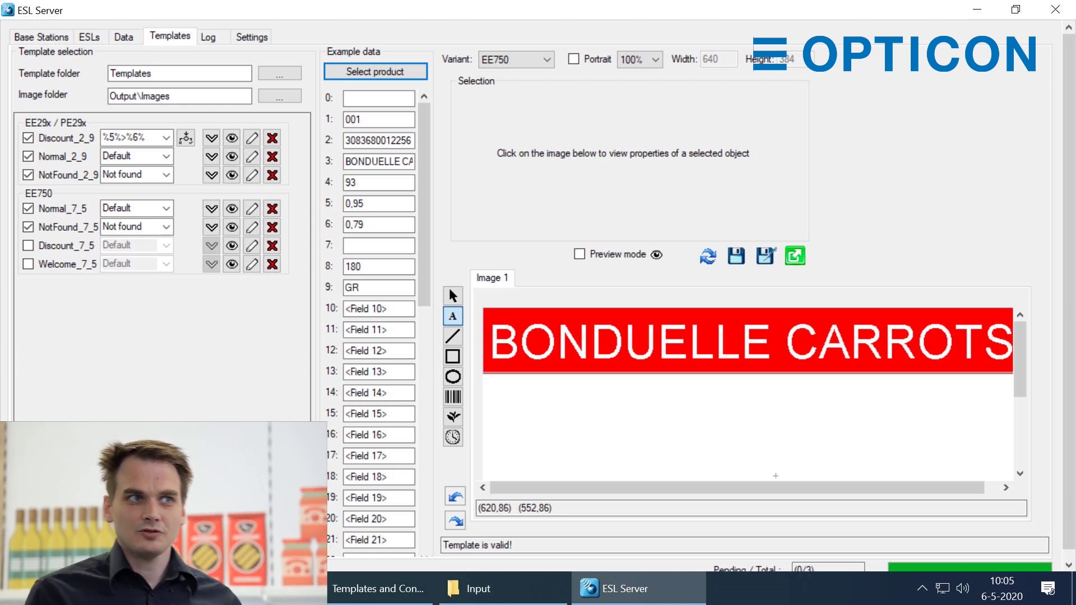
# - Add an image object about 128 by 57 beneath the right part of the banner, using wipe_sale_large.gif from the Logos folder
pyautogui.scroll(-1, 459, 438)
pyautogui.click(453, 407)
pyautogui.moveTo(629, 478); pyautogui.dragTo(643, 478)
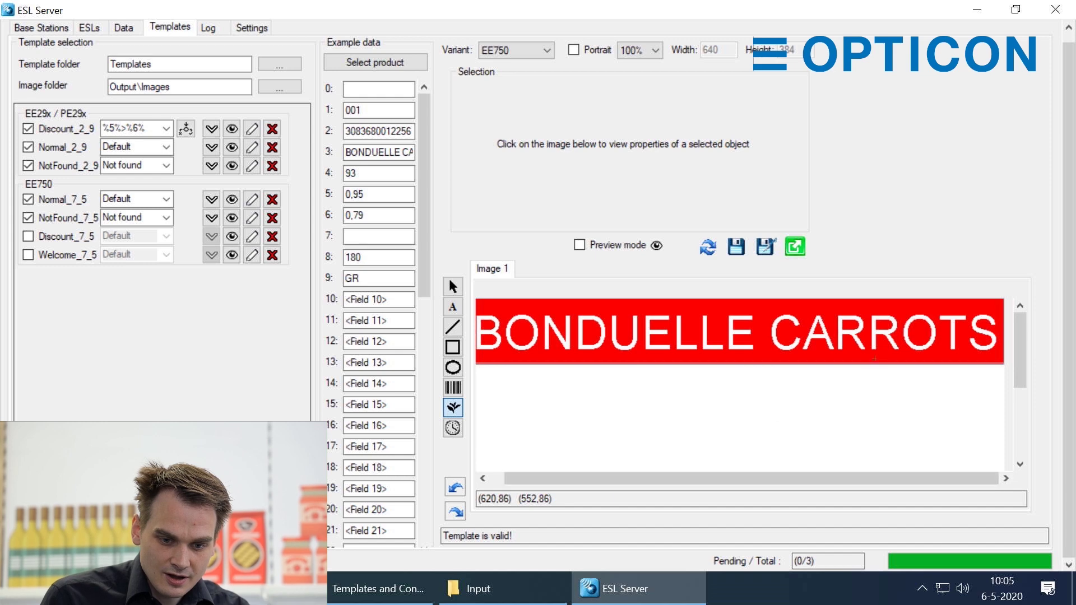
pyautogui.moveTo(848, 380); pyautogui.dragTo(959, 425)
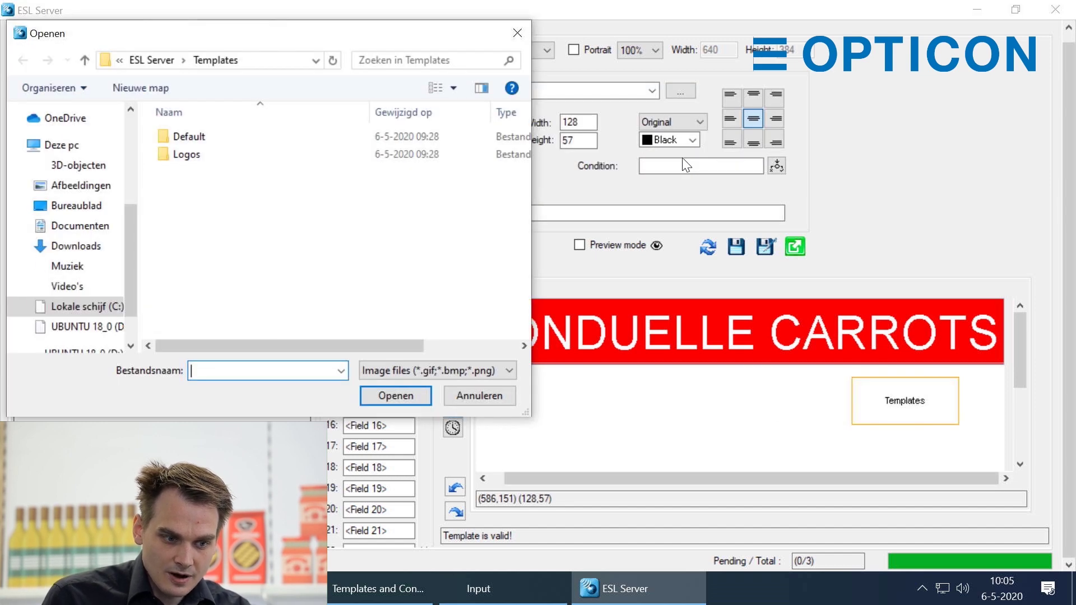
pyautogui.doubleClick(187, 155)
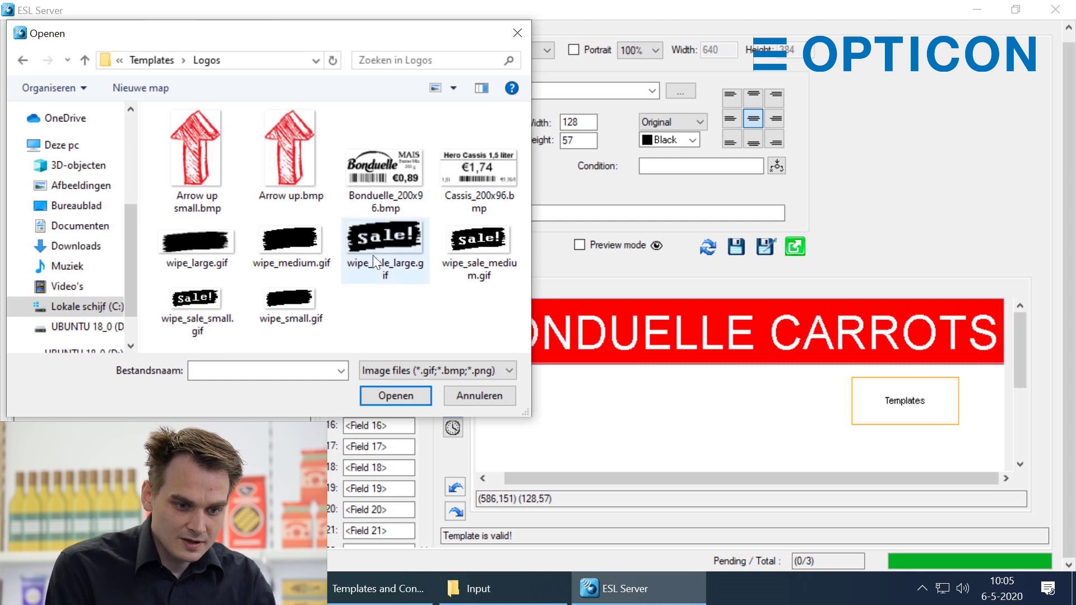
pyautogui.click(377, 242)
pyautogui.click(379, 395)
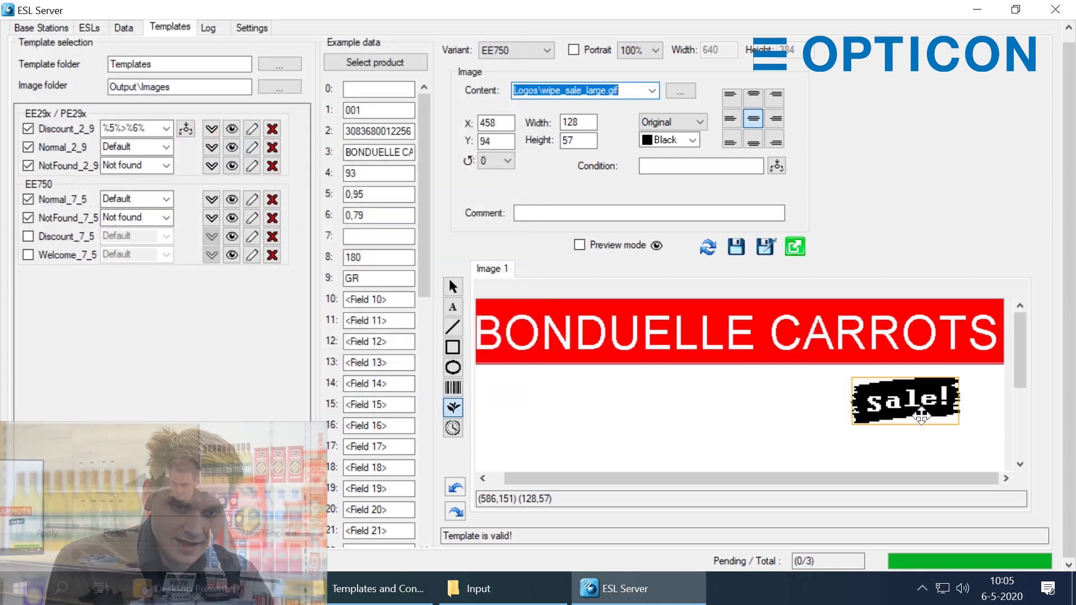
pyautogui.moveTo(926, 438); pyautogui.dragTo(927, 457)
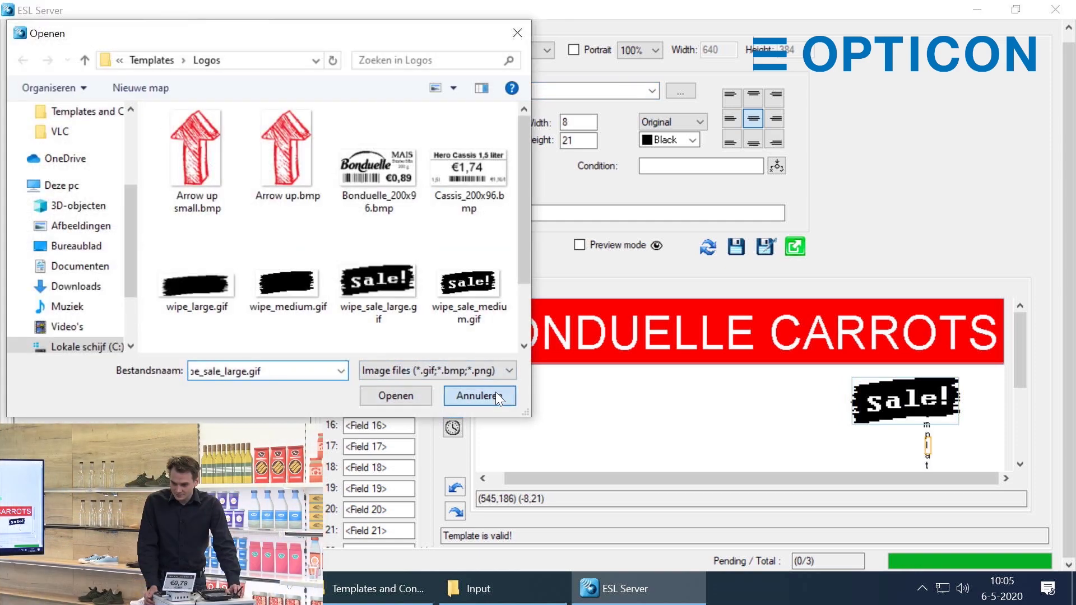
pyautogui.click(495, 393)
pyautogui.click(453, 286)
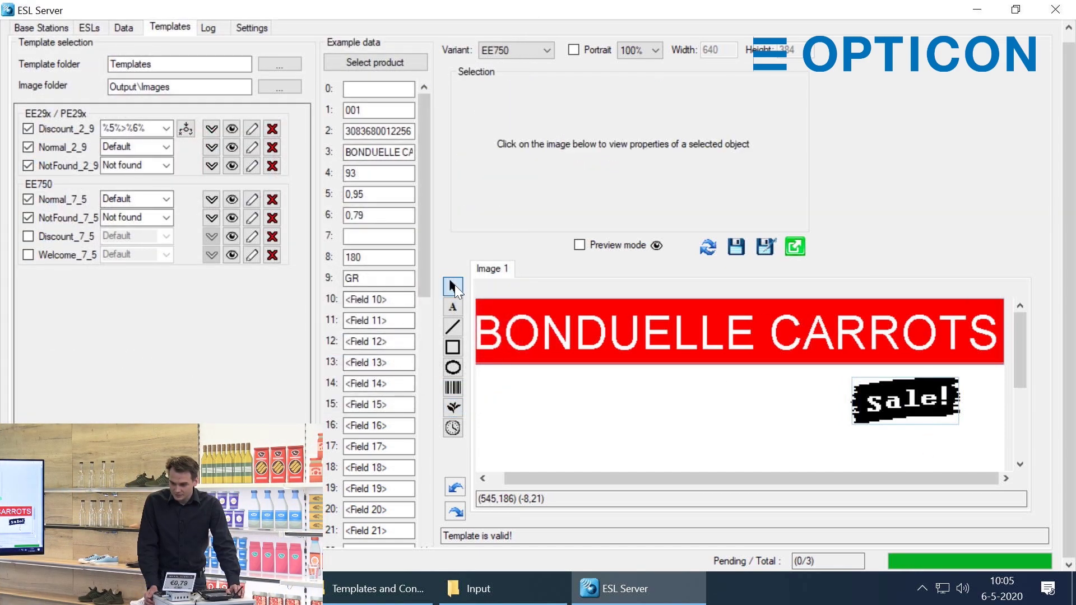
# - Add a text field about 377 by 153 below the sale logo with %6% (SellPrice) as its content and colour it red
pyautogui.scroll(-3, 600, 354)
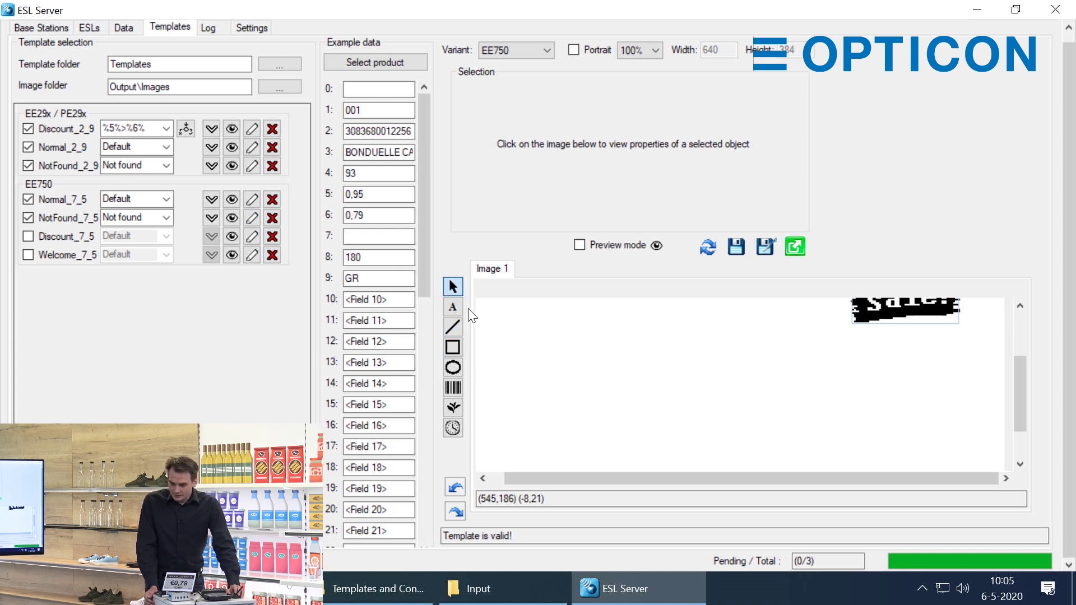
pyautogui.moveTo(600, 337); pyautogui.dragTo(916, 464)
pyautogui.click(653, 91)
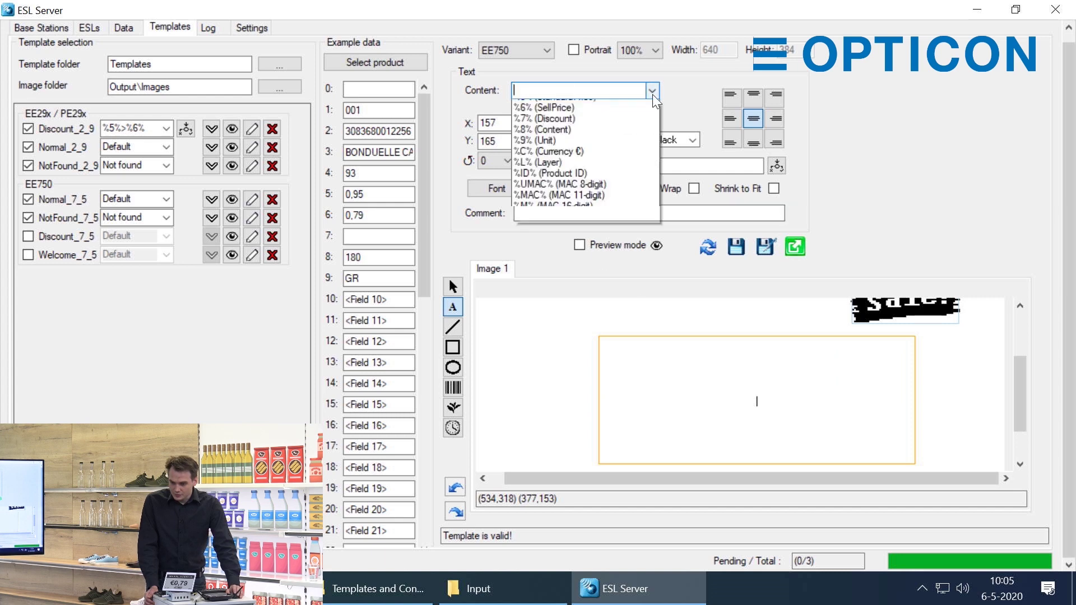
pyautogui.click(527, 171)
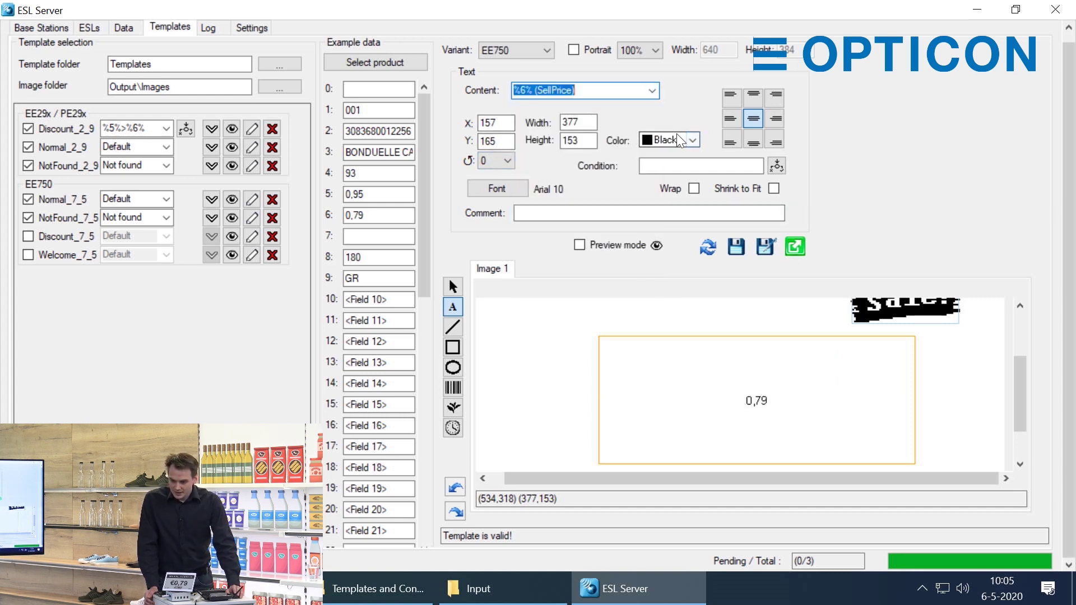
pyautogui.click(693, 139)
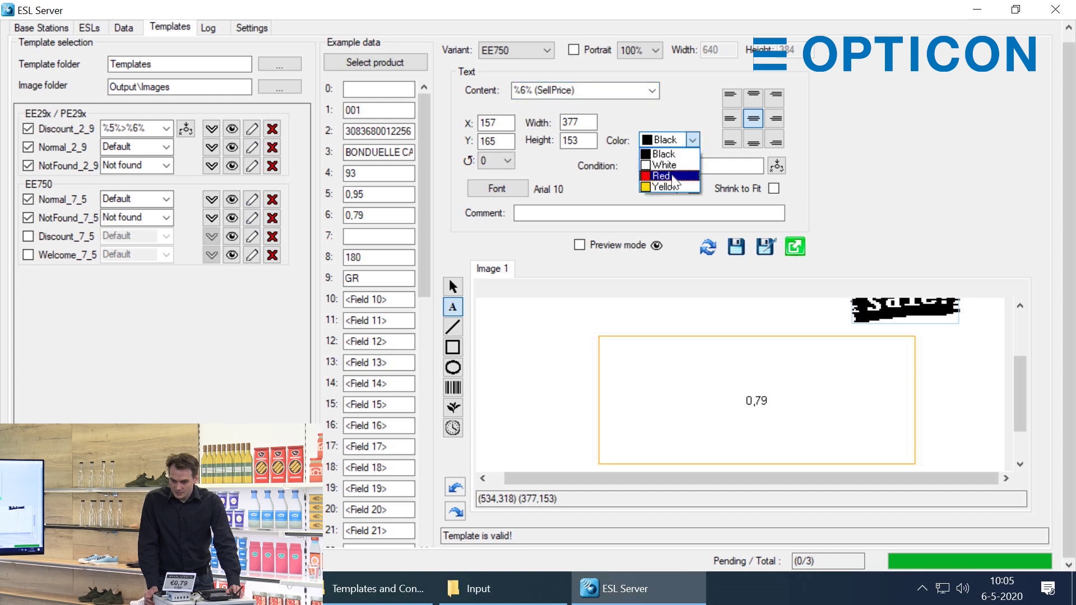
pyautogui.click(669, 176)
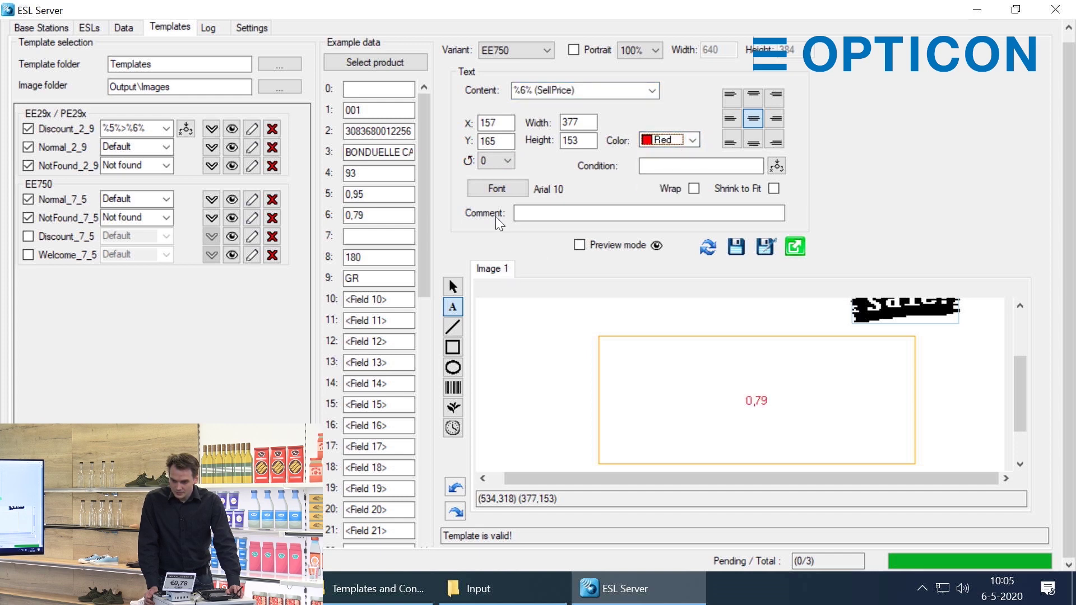
# - Set the sell price text's font size to 120 points in Arial
pyautogui.click(504, 188)
pyautogui.scroll(-3, 628, 221)
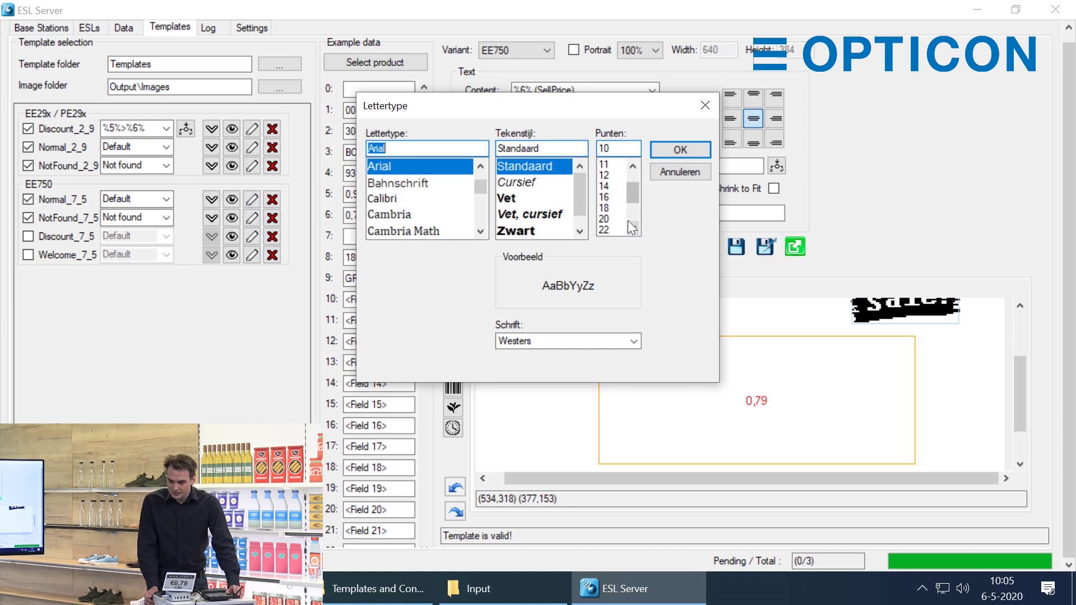
pyautogui.click(604, 219)
pyautogui.click(597, 228)
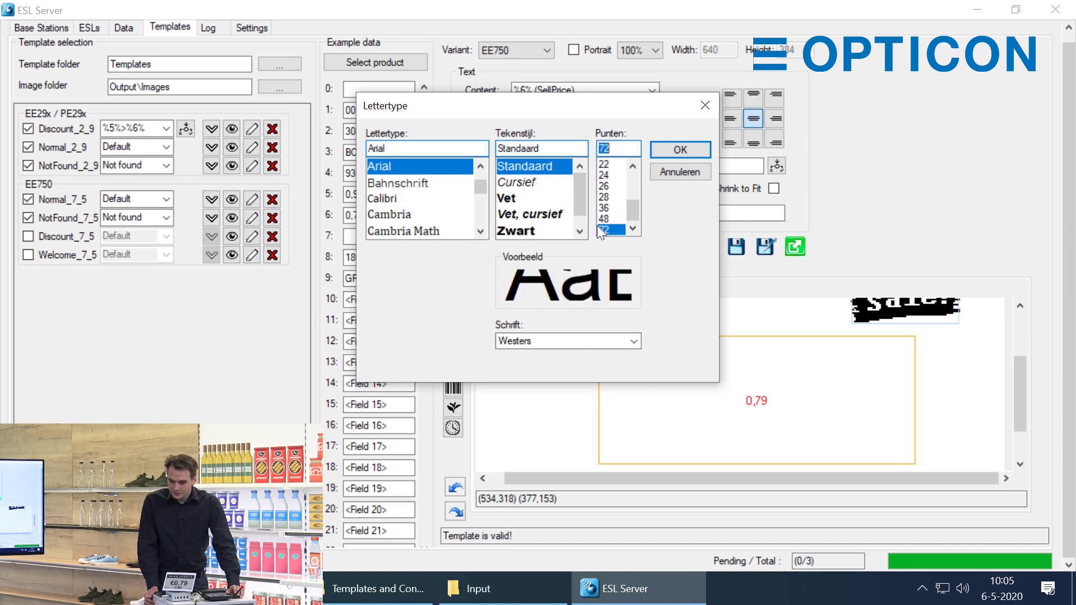
pyautogui.write('120')
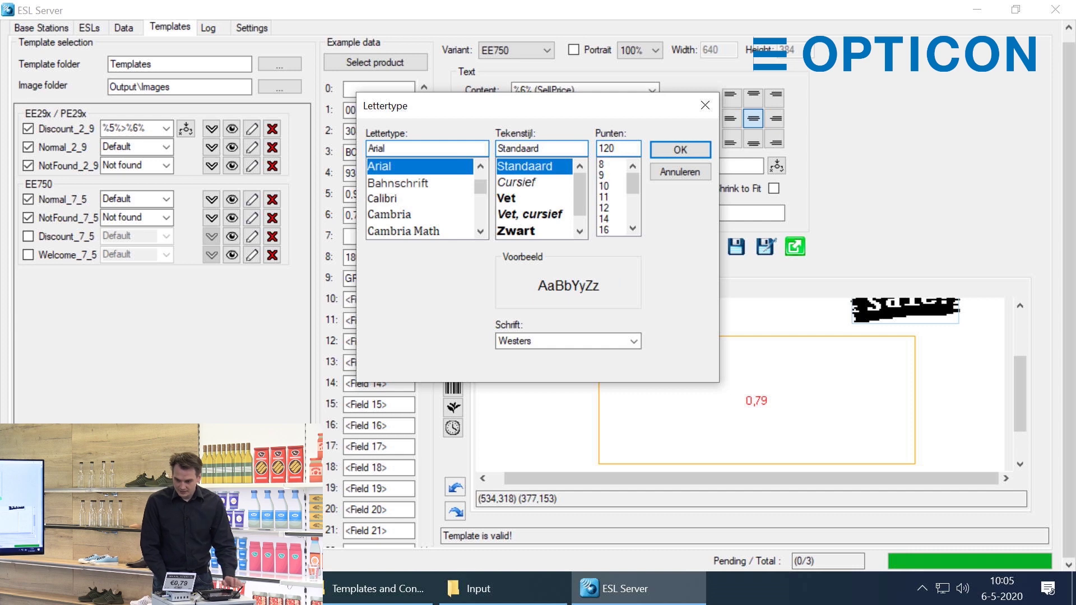
pyautogui.press('Return')
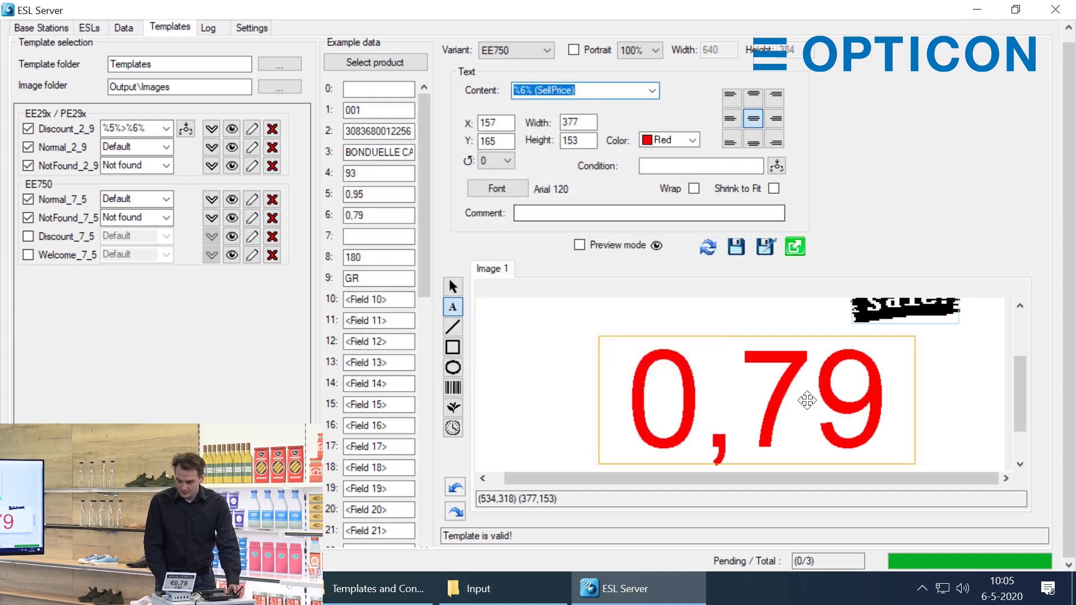
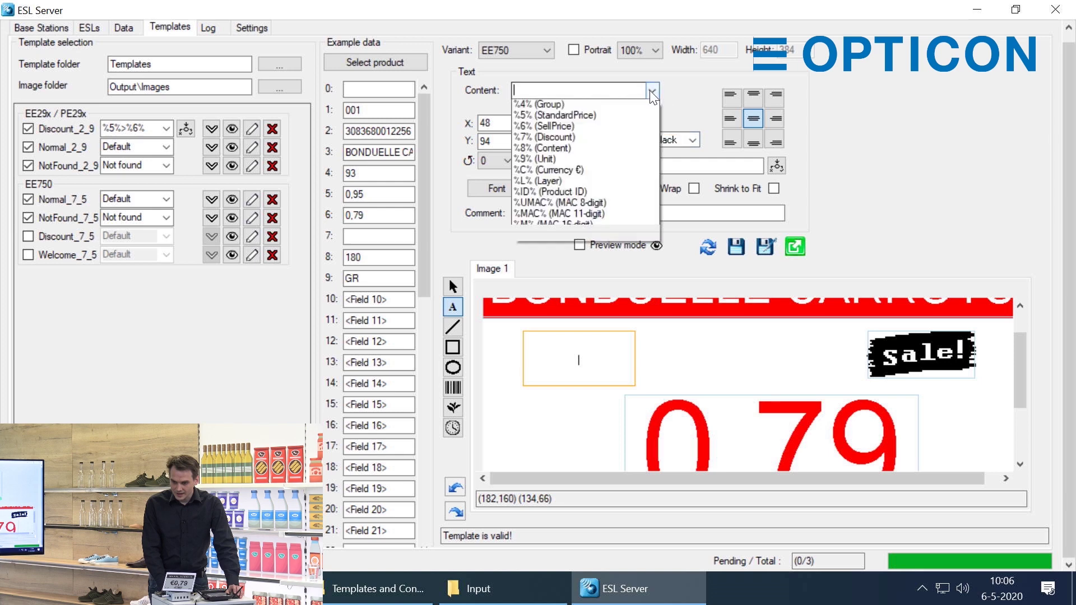
# - Fill the 134 by 66 text field below the banner with %5% (StandardPrice) and set its font to Arial 48
pyautogui.click(576, 150)
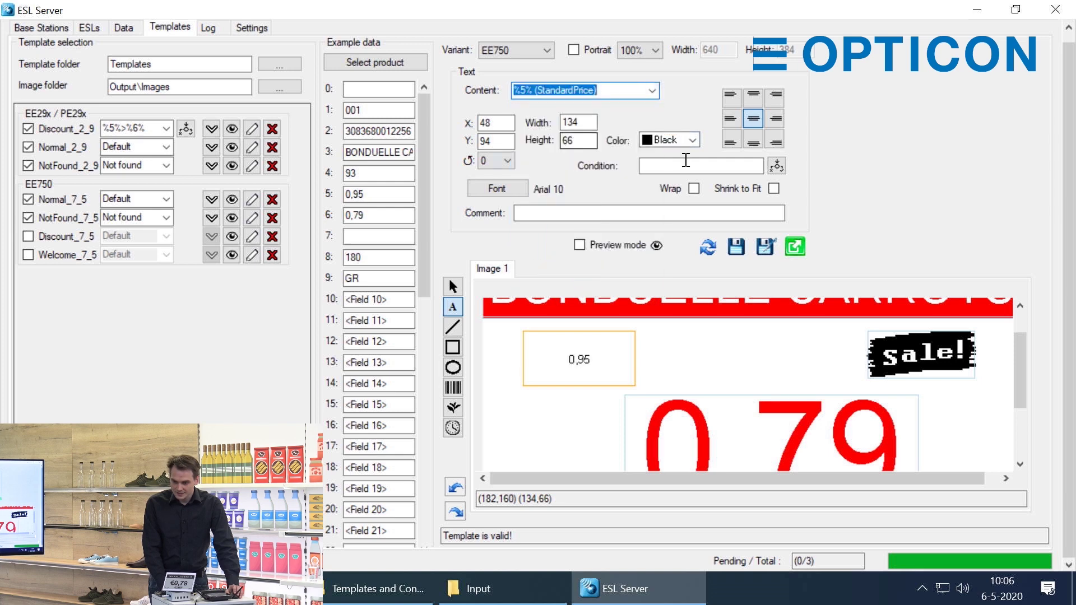
pyautogui.click(497, 188)
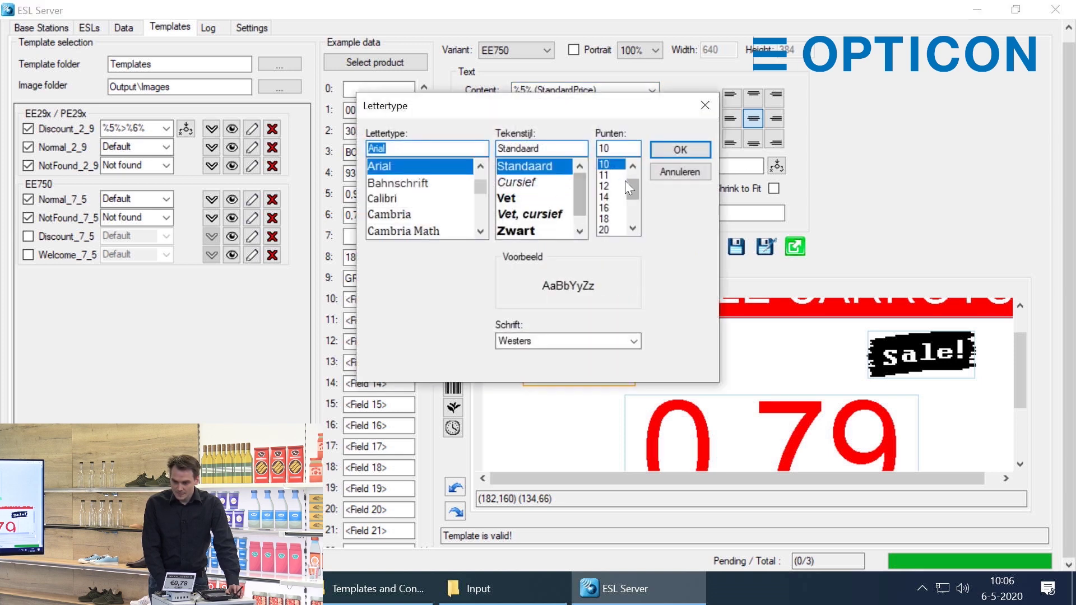
pyautogui.click(610, 219)
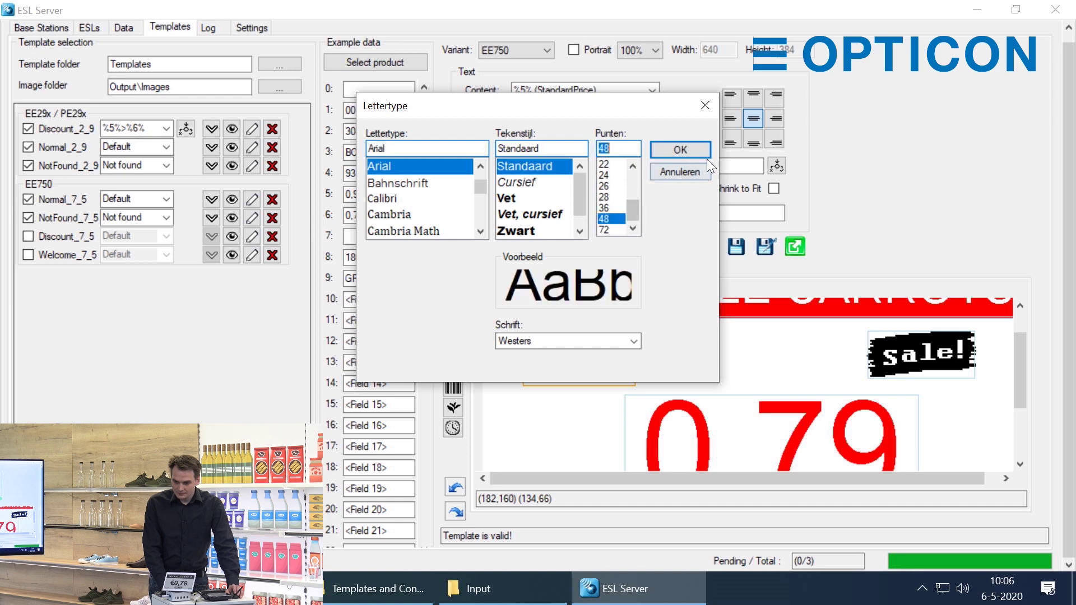
pyautogui.click(687, 151)
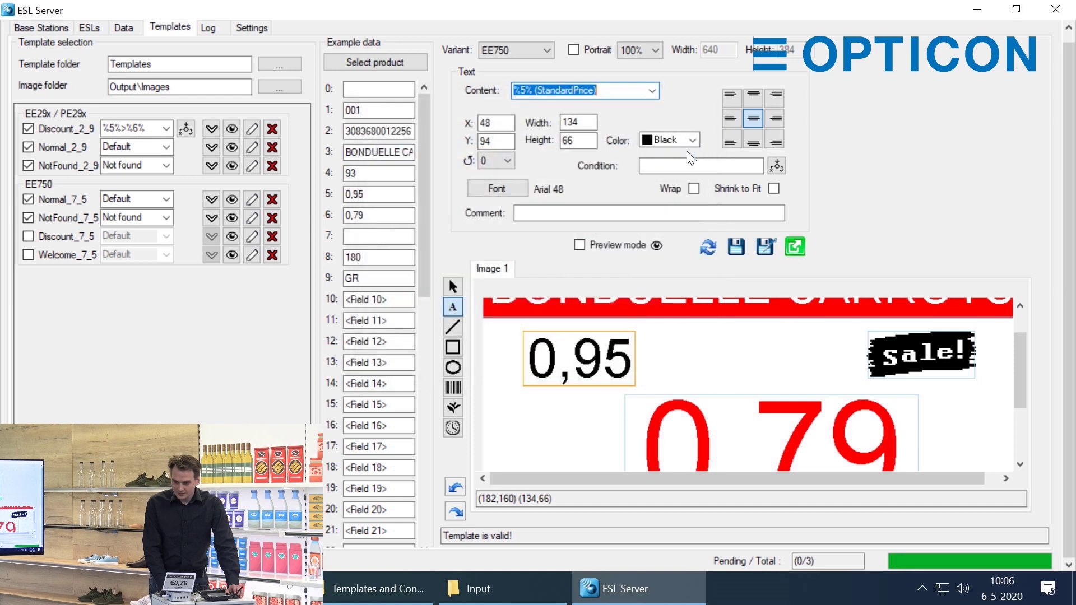
# - Draw a diagonal line about 157 by 73 across the standard price and set its size to 9
pyautogui.click(453, 327)
pyautogui.moveTo(510, 388); pyautogui.dragTo(643, 327)
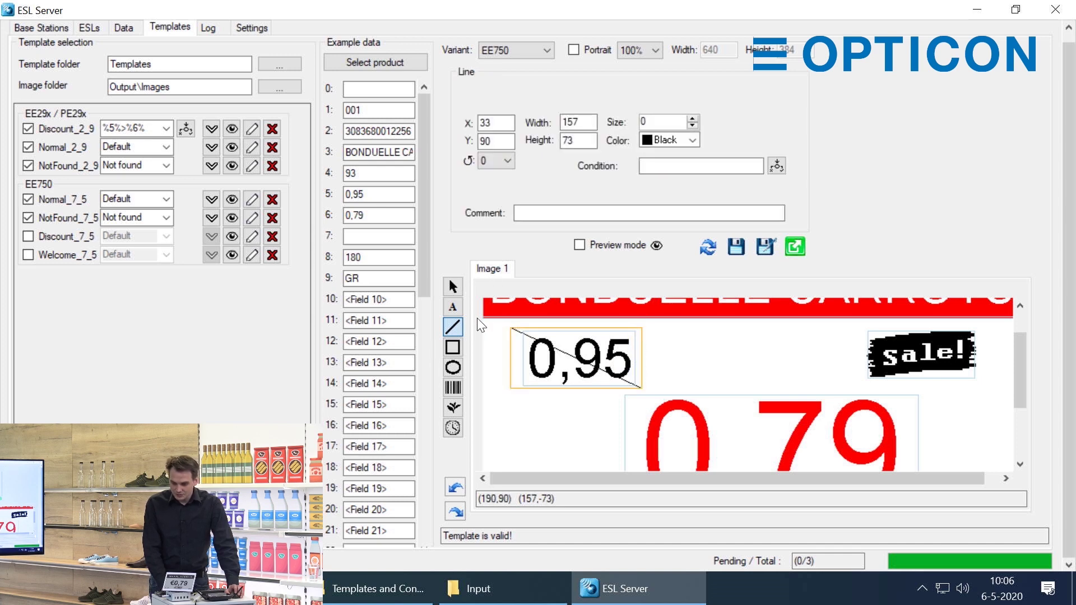
pyautogui.click(693, 120)
pyautogui.press('Up')
pyautogui.press('Up')
pyautogui.press('Up')
pyautogui.press('Up')
pyautogui.press('Up')
pyautogui.press('Up')
pyautogui.press('Up')
pyautogui.press('Up')
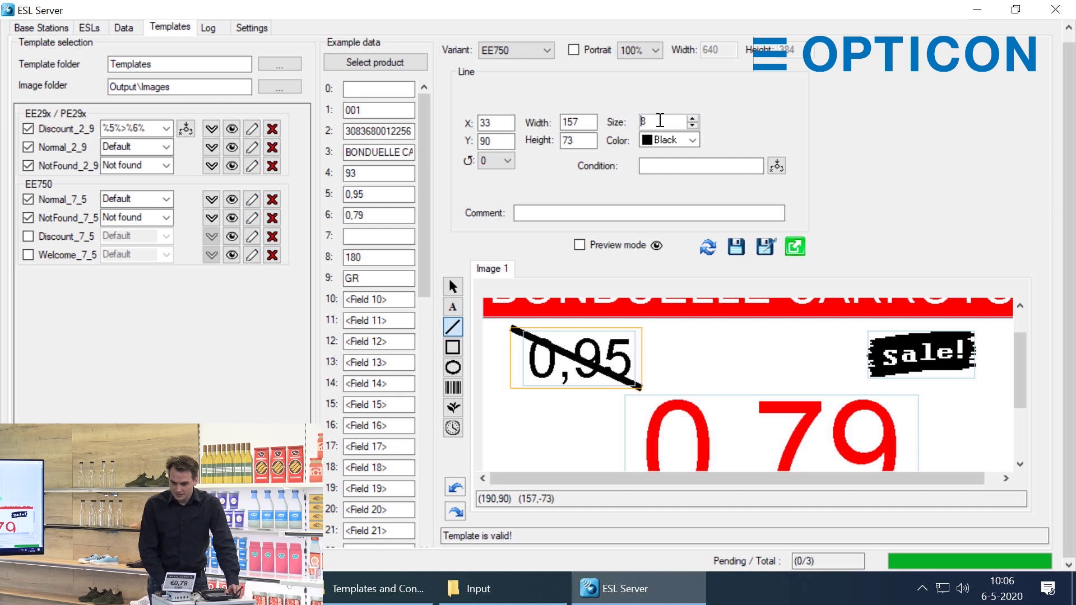
pyautogui.press('Up')
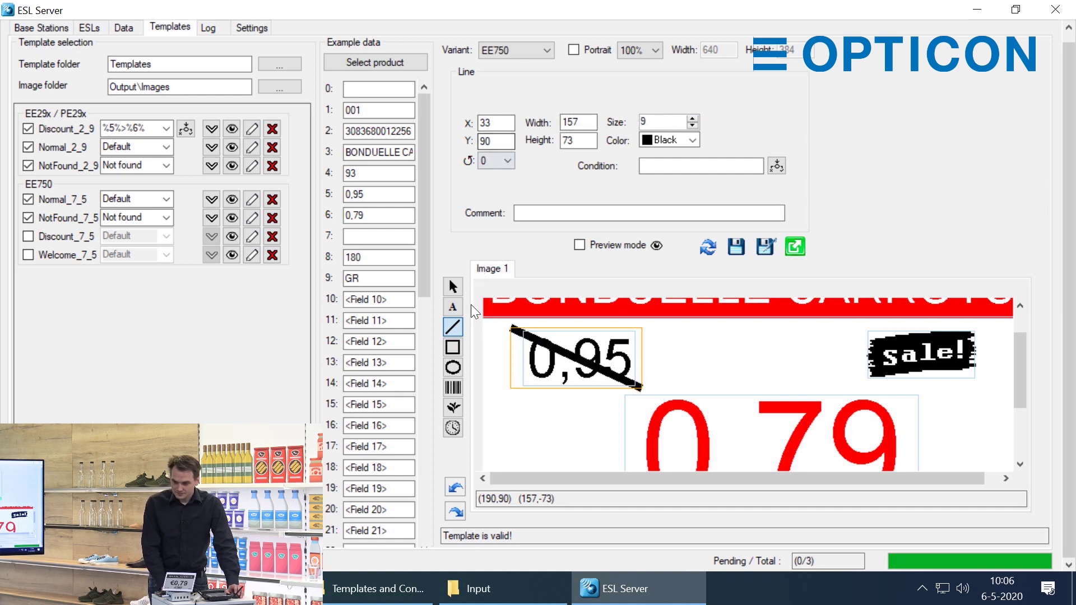
# - Set the strike-through line's rotation to 90 degrees
pyautogui.click(507, 161)
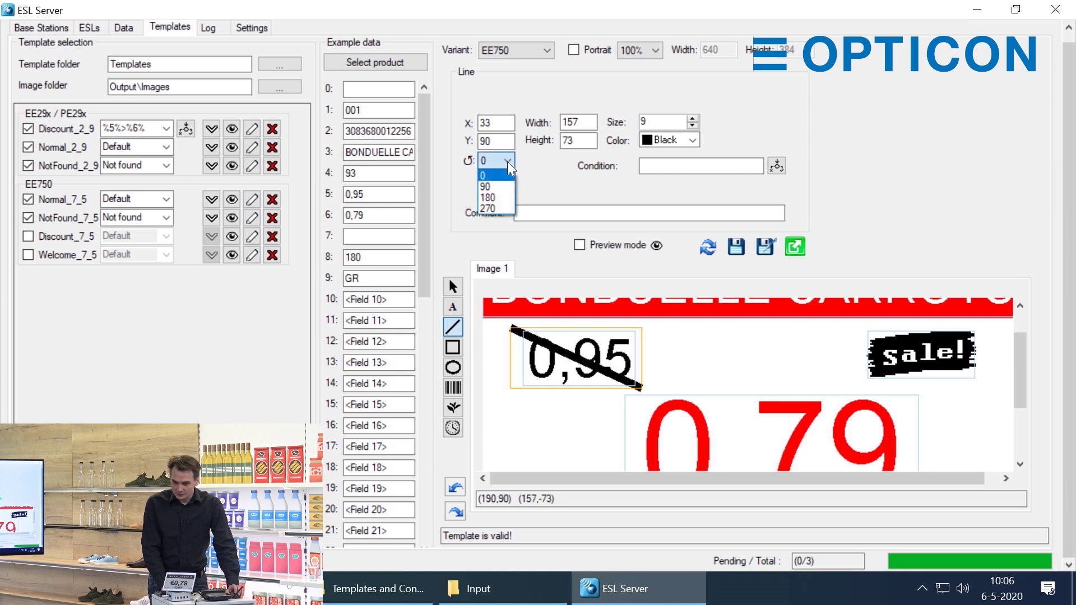
pyautogui.click(490, 186)
pyautogui.click(544, 409)
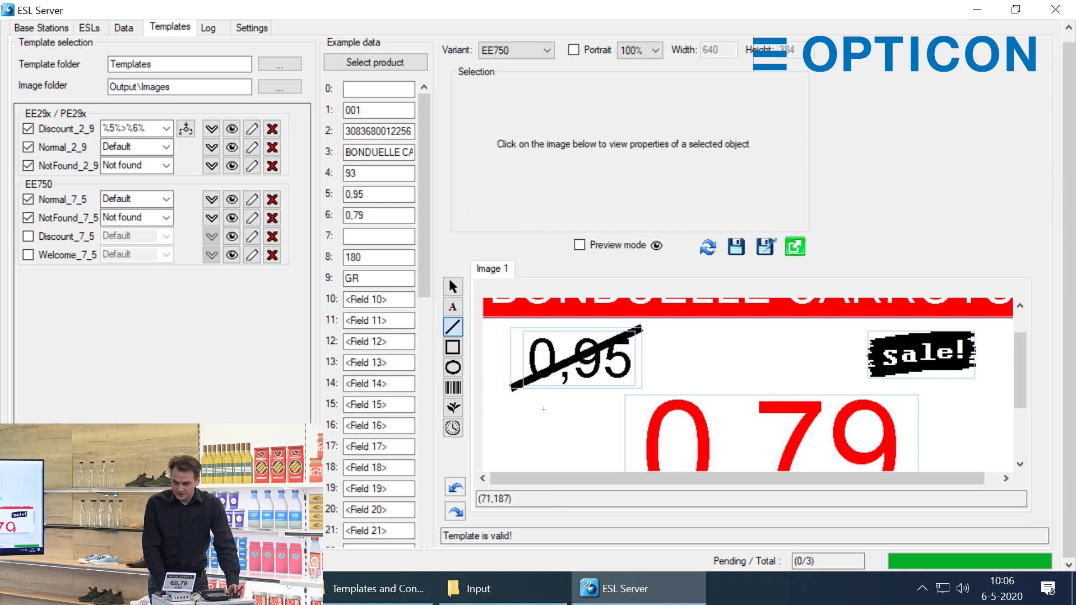
# - Move the strike-through line down, off the standard price text
pyautogui.click(453, 287)
pyautogui.click(519, 359)
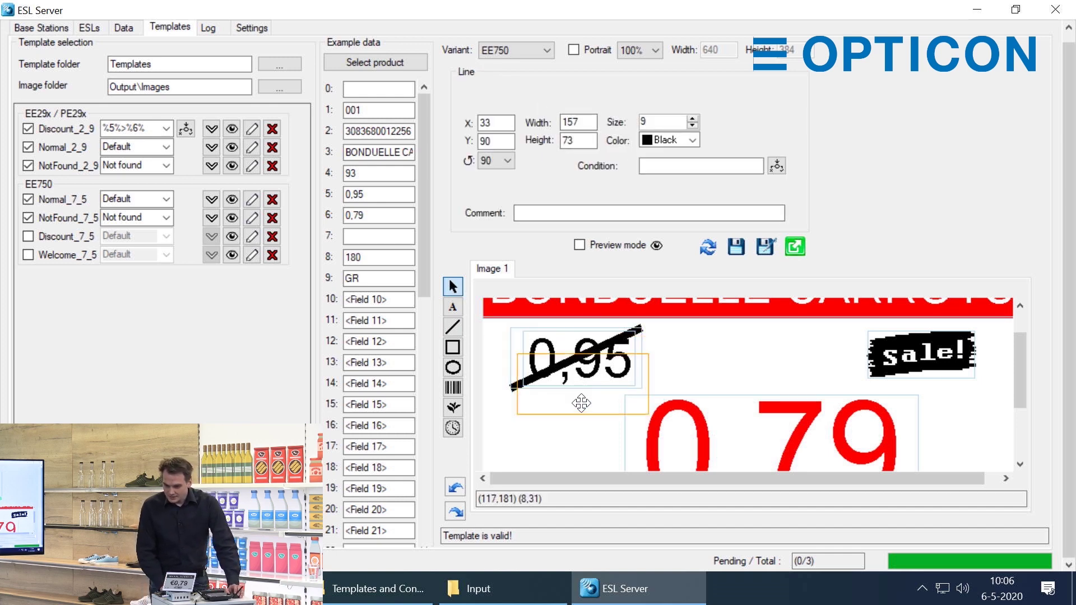
pyautogui.moveTo(575, 381); pyautogui.dragTo(569, 420)
# - Change the standard price text's content to %C%%5% so the currency symbol precedes the price without a space
pyautogui.click(555, 354)
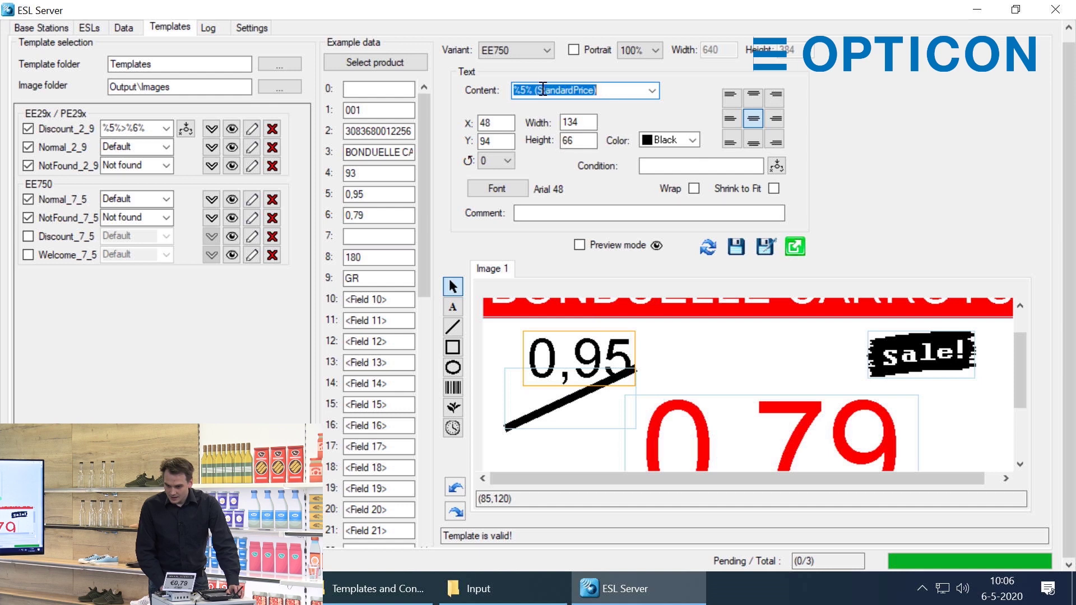
pyautogui.press('BackSpace')
pyautogui.press('BackSpace')
pyautogui.press('BackSpace')
pyautogui.press('BackSpace')
pyautogui.press('BackSpace')
pyautogui.press('BackSpace')
pyautogui.press('BackSpace')
pyautogui.press('BackSpace')
pyautogui.press('BackSpace')
pyautogui.press('BackSpace')
pyautogui.press('BackSpace')
pyautogui.press('BackSpace')
pyautogui.press('BackSpace')
pyautogui.press('BackSpace')
pyautogui.press('BackSpace')
pyautogui.press('Home')
pyautogui.write('%')
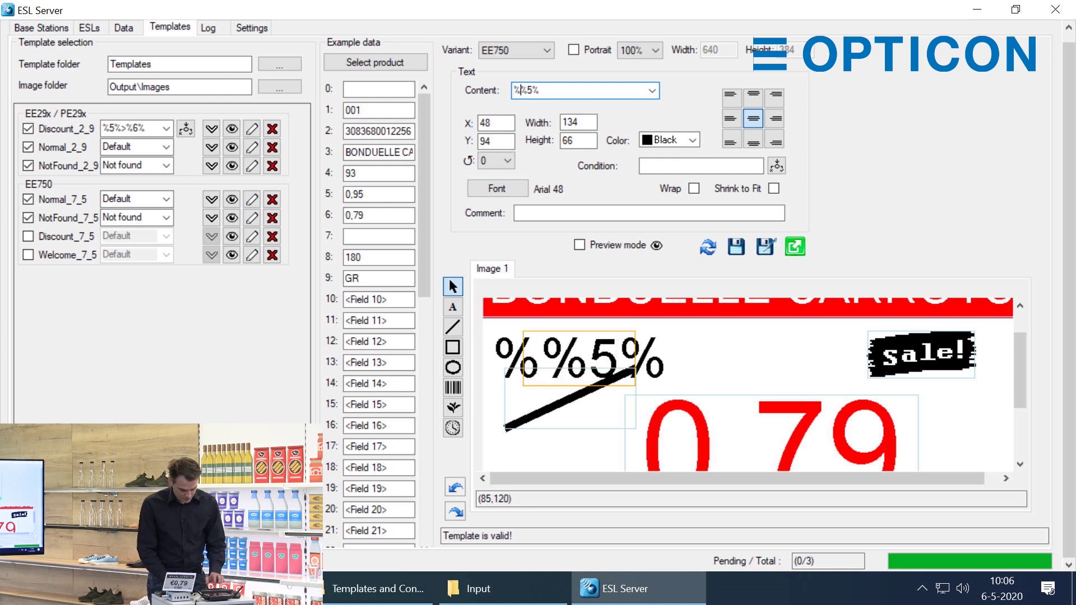
pyautogui.write('C%')
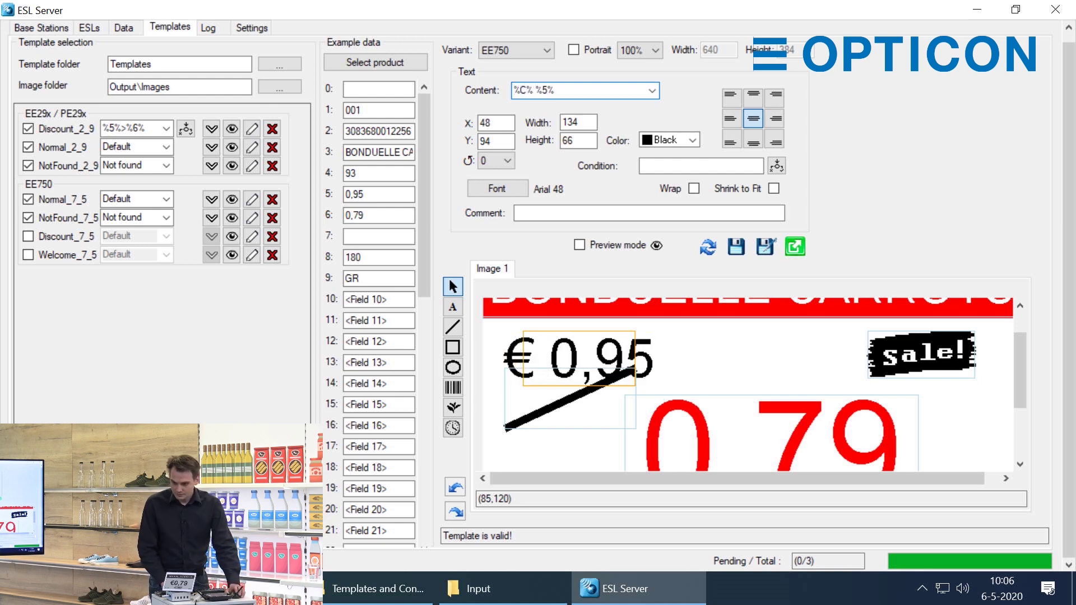
pyautogui.press('BackSpace')
# - Change the red sell price text's content to %C%%6% to include the currency symbol
pyautogui.click(701, 432)
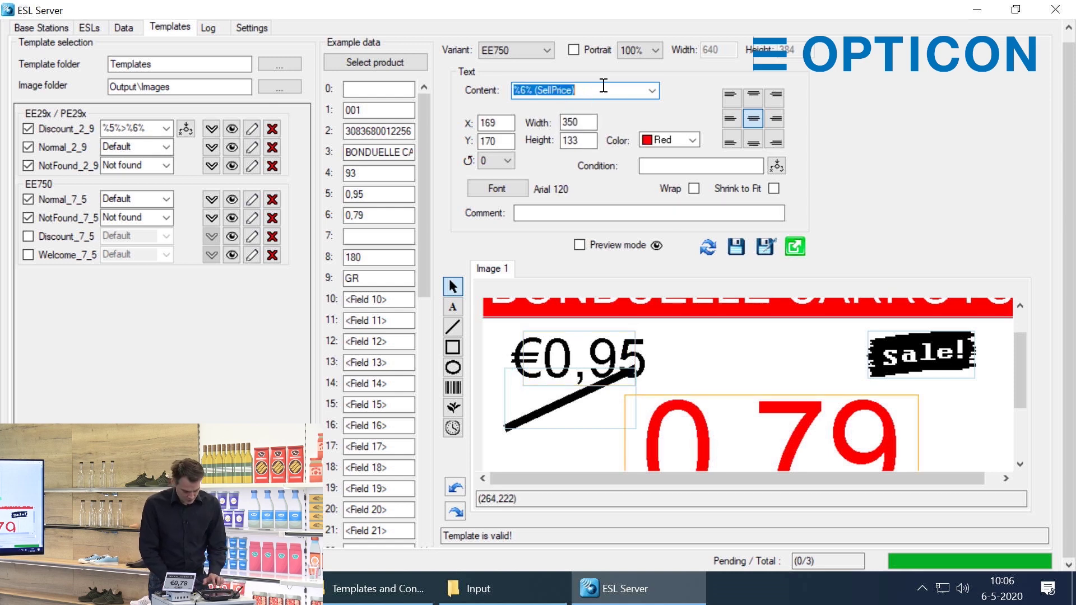
pyautogui.write('%C%')
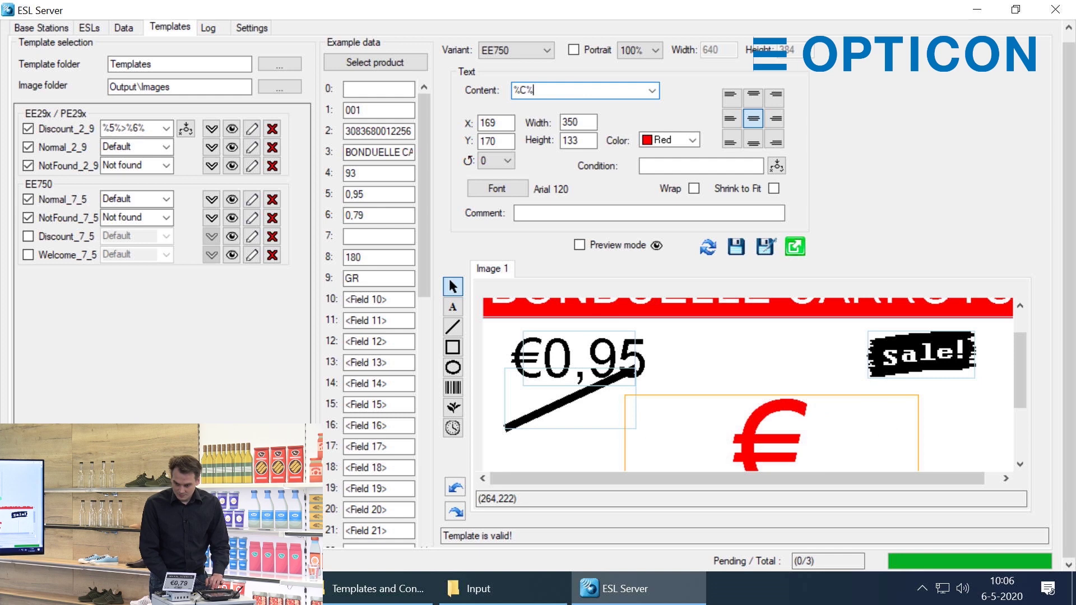
pyautogui.write('%5%')
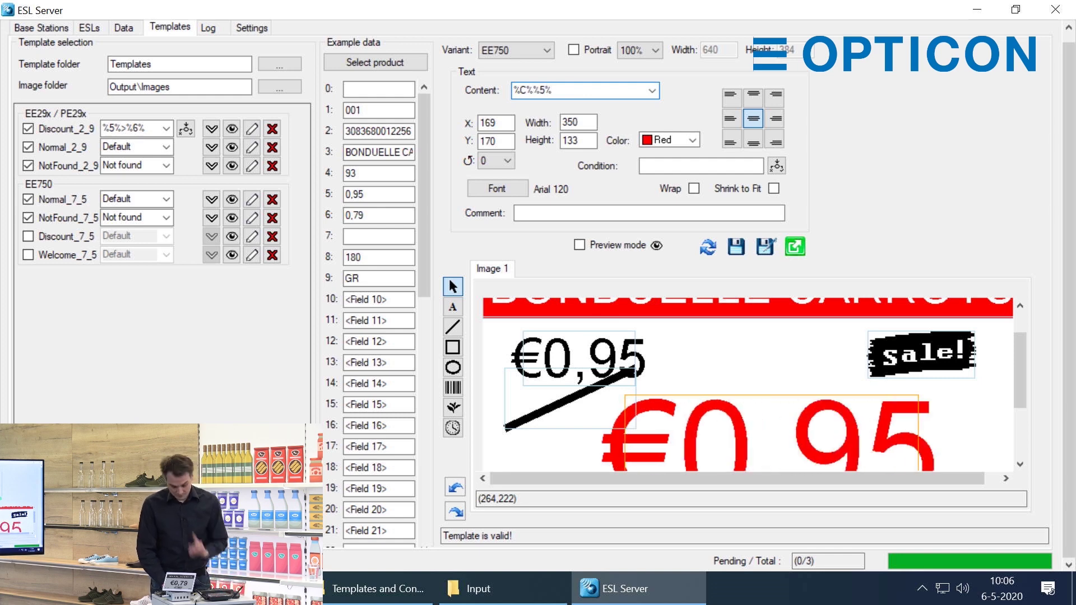
pyautogui.press('BackSpace')
pyautogui.write('6')
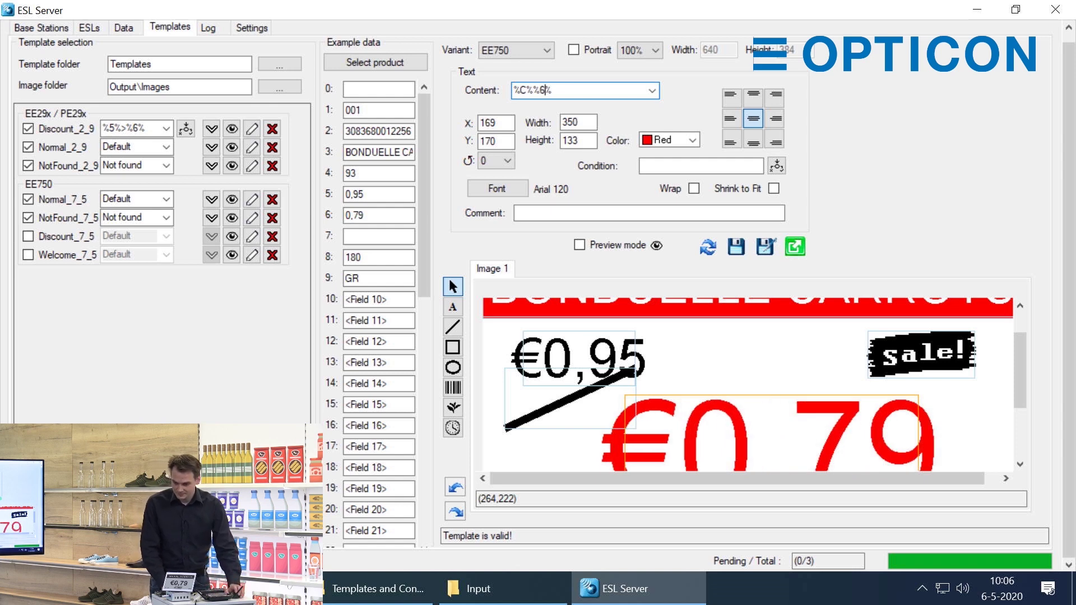
# - Move the strike-through line back across the standard price at about X 39, Y 93 and save the template
pyautogui.click(565, 392)
pyautogui.moveTo(565, 392); pyautogui.dragTo(576, 356)
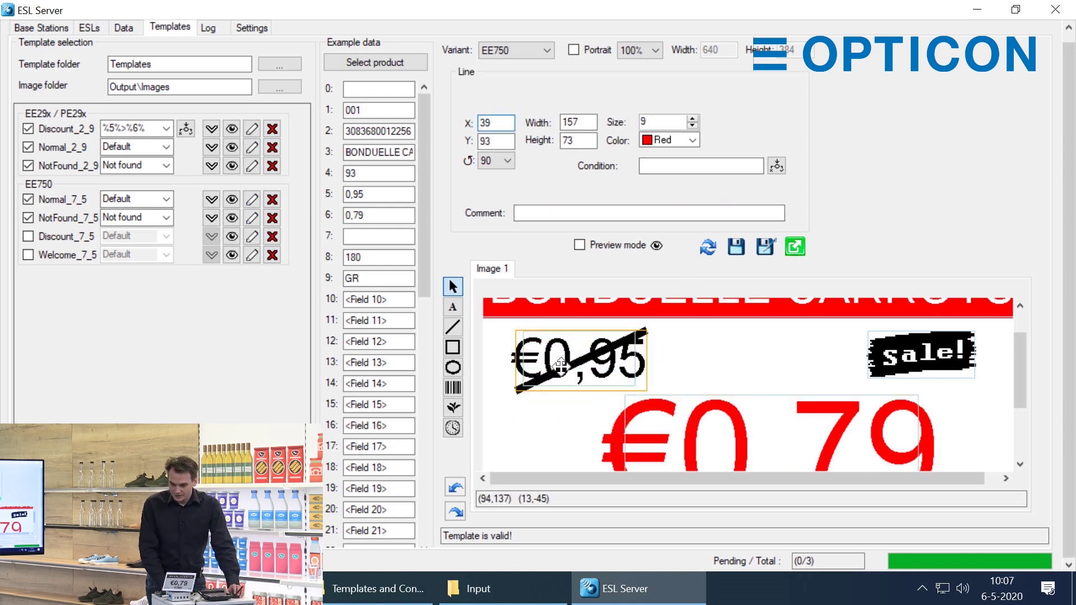
pyautogui.click(707, 358)
pyautogui.click(737, 244)
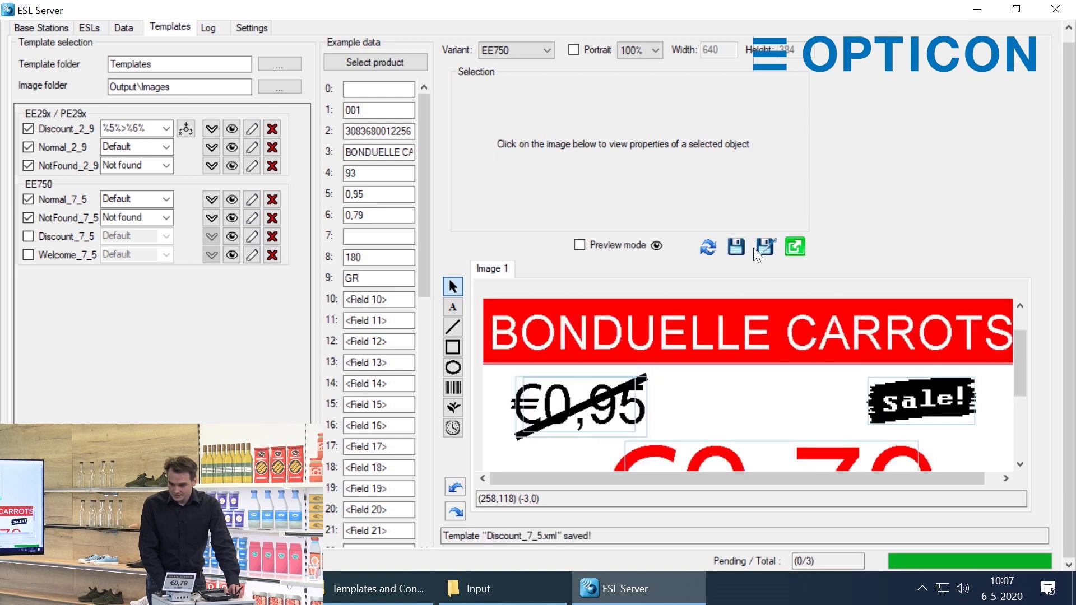
# - Enable the Discount_7_5 template and move it to the first place among the EE750 templates
pyautogui.click(29, 237)
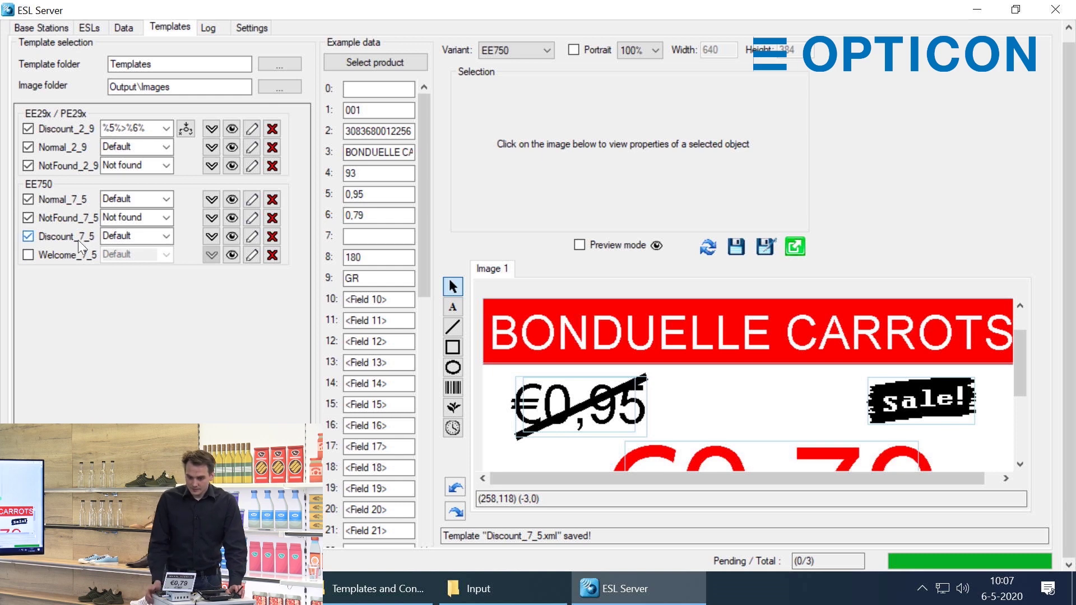
pyautogui.click(212, 218)
pyautogui.click(215, 200)
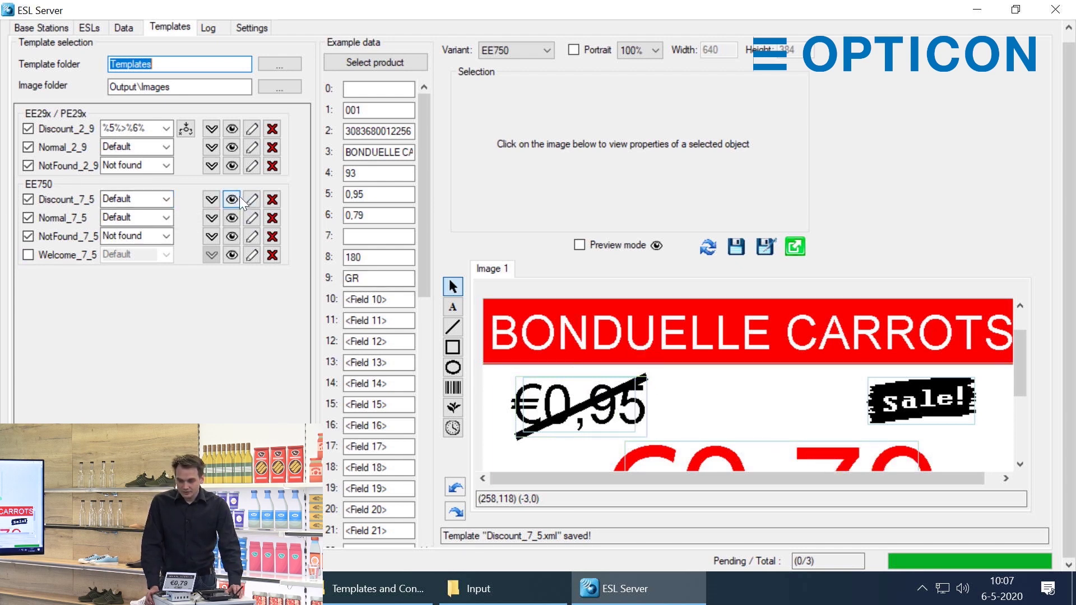
# - Make Discount_7_5 conditional on StandardPrice being greater than SellPrice
pyautogui.click(166, 199)
pyautogui.click(143, 232)
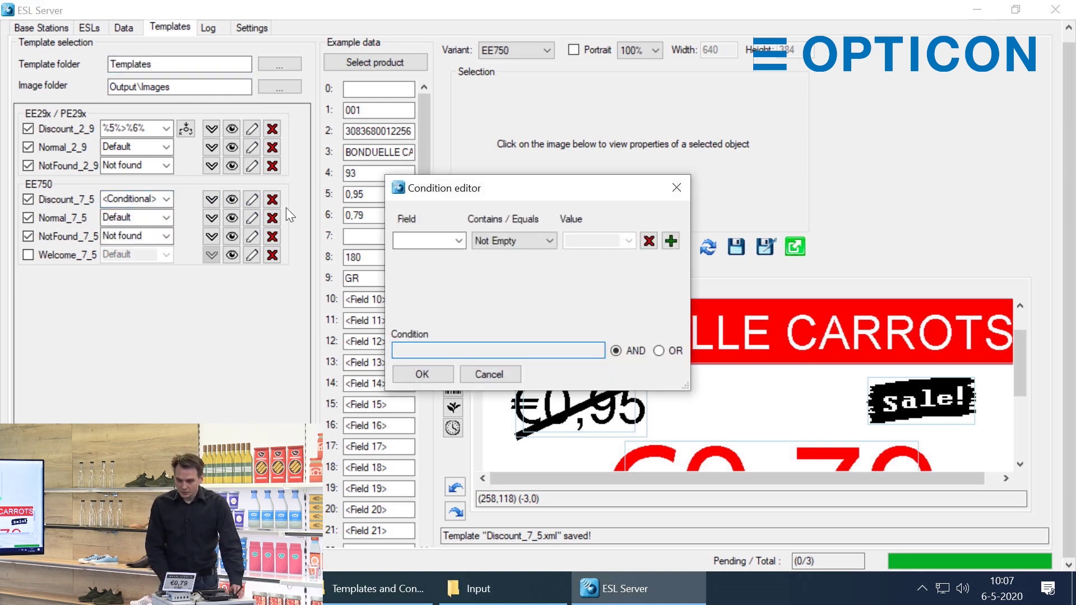
pyautogui.click(459, 245)
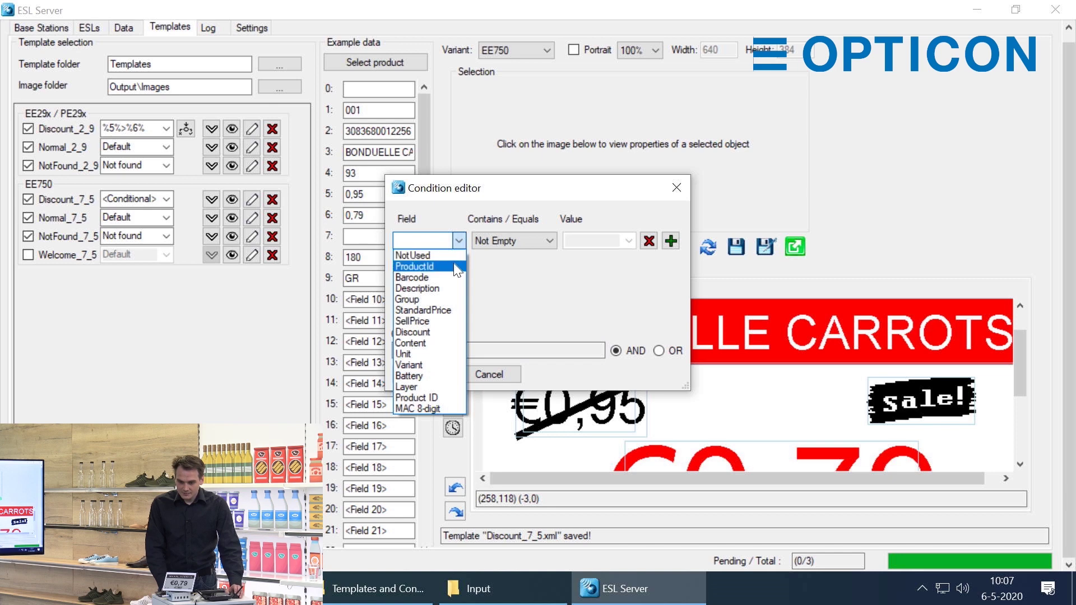
pyautogui.click(426, 311)
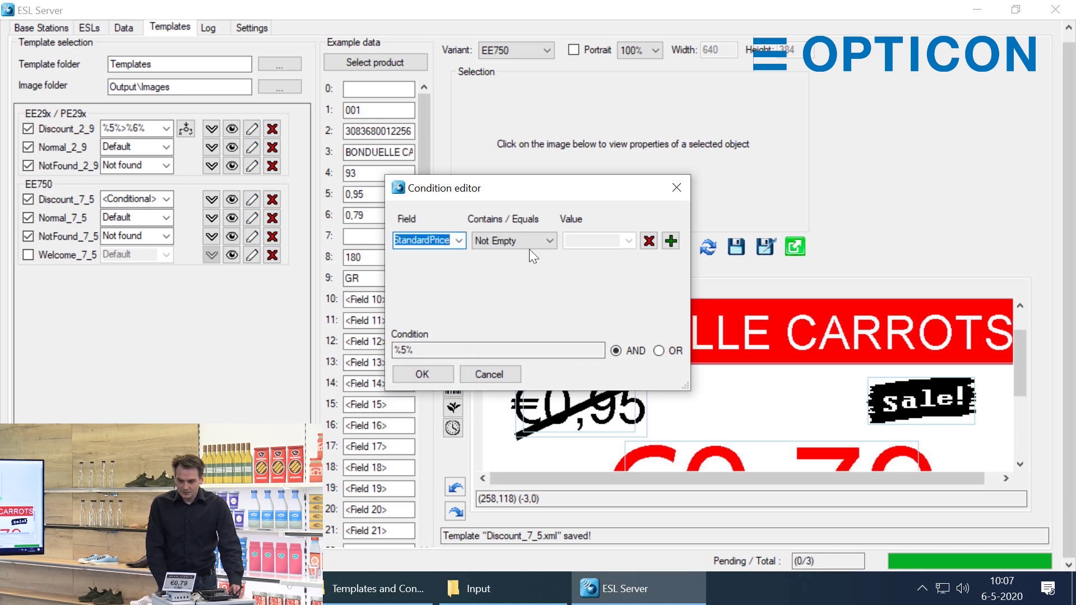
pyautogui.click(544, 238)
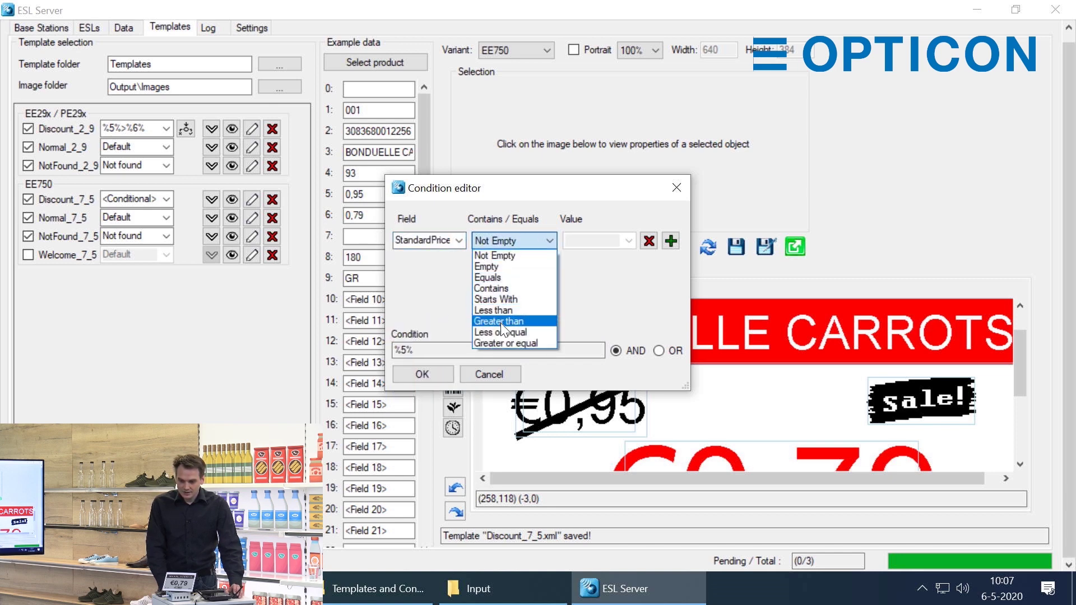
pyautogui.click(500, 323)
pyautogui.click(629, 242)
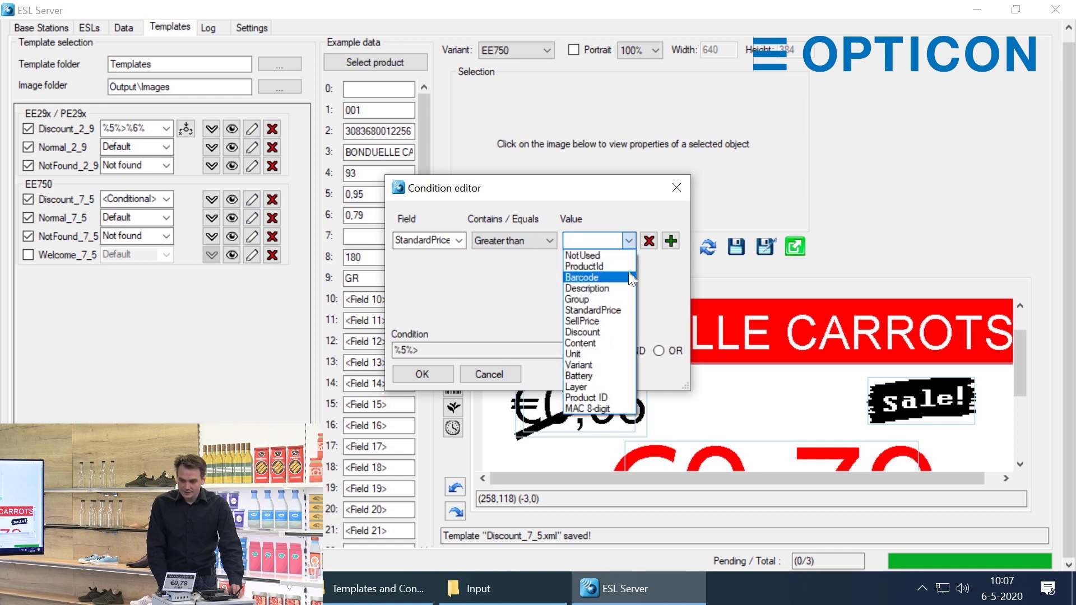
pyautogui.click(588, 322)
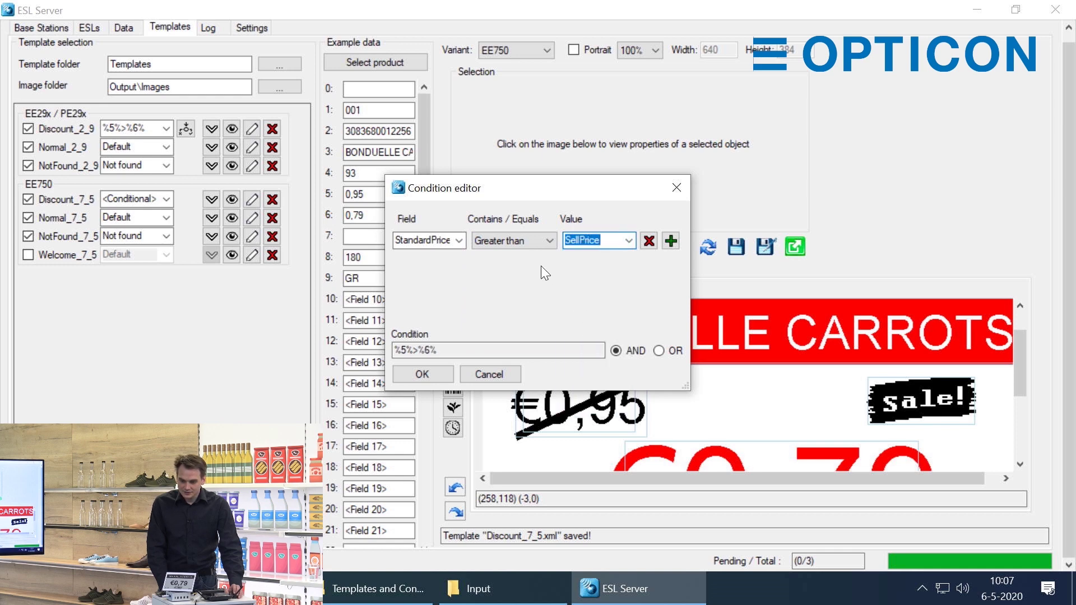
pyautogui.click(418, 372)
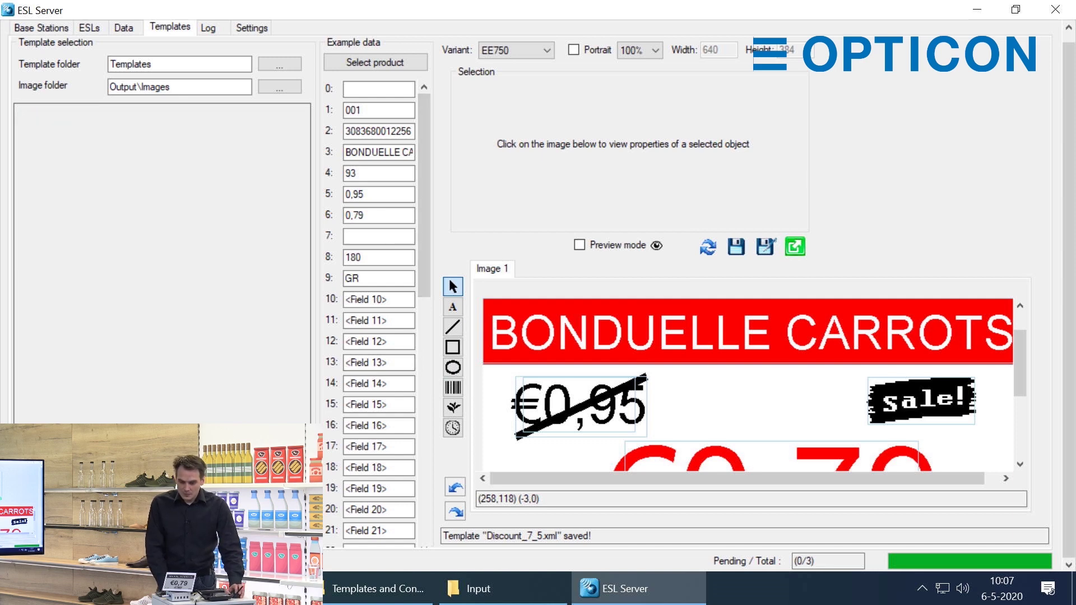
# - Examine the current label images of BONDUELLE CARROTS and BOND BUNTER MIX in the ESL list
pyautogui.click(97, 27)
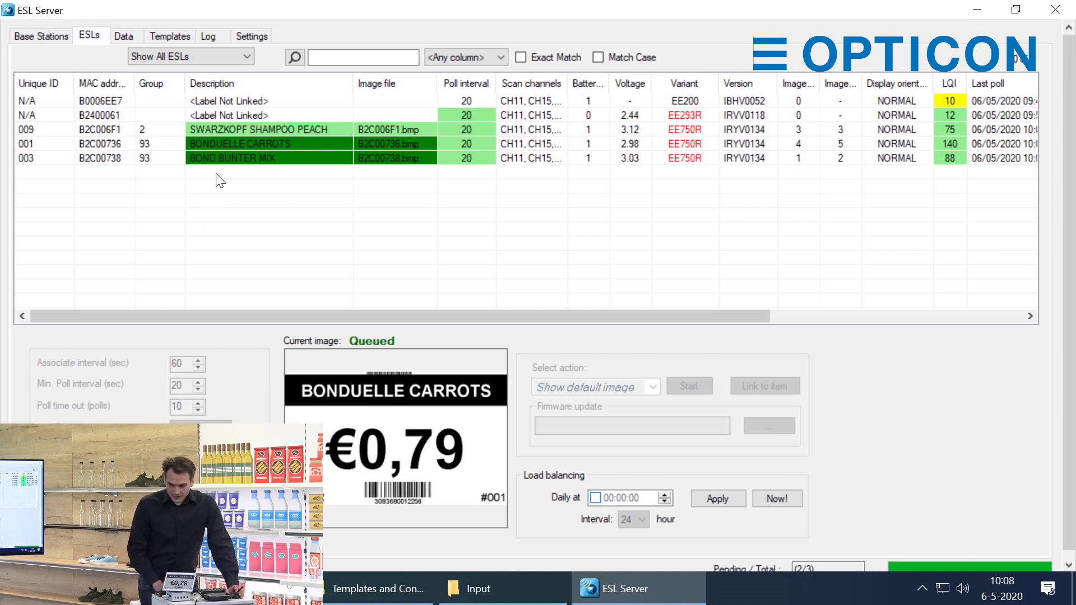
pyautogui.click(211, 143)
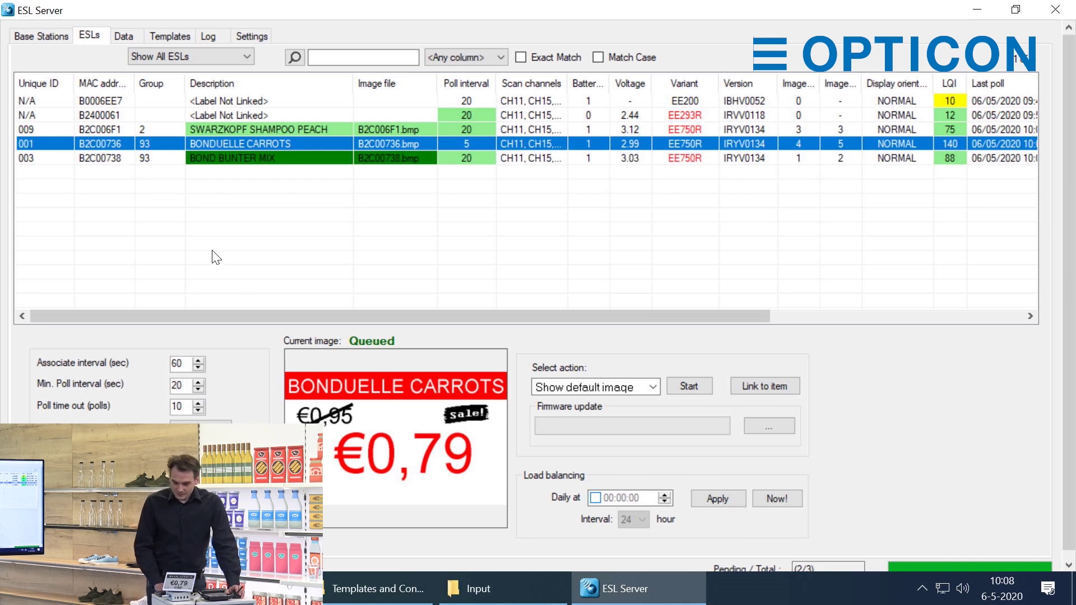
pyautogui.press('Down')
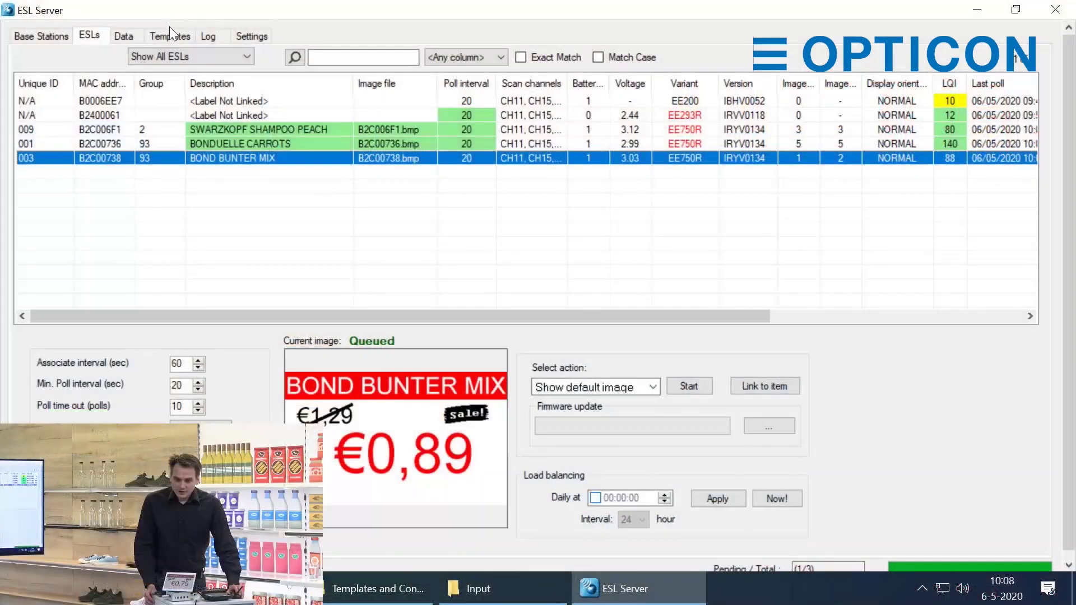
# - Enable the Welcome_7_5 template and preview it with the current example data
pyautogui.click(167, 32)
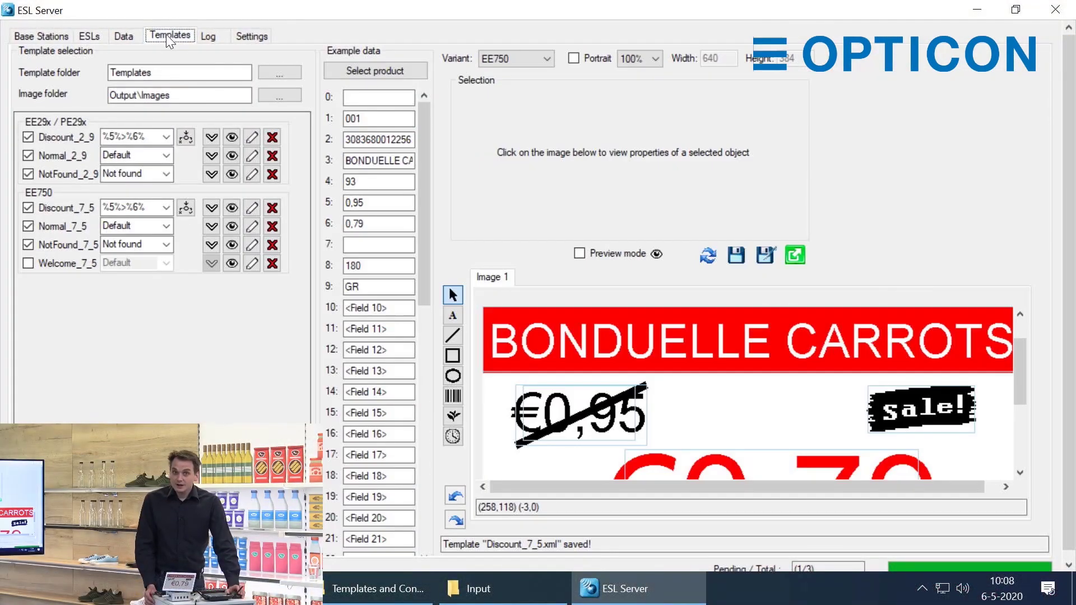
pyautogui.click(49, 264)
pyautogui.click(232, 265)
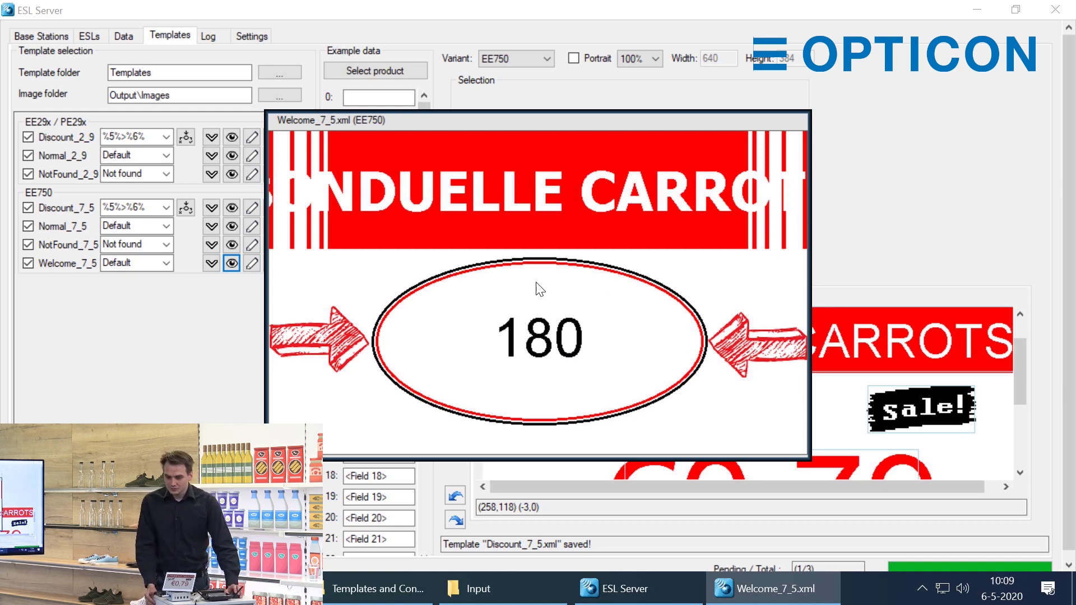
pyautogui.click(196, 367)
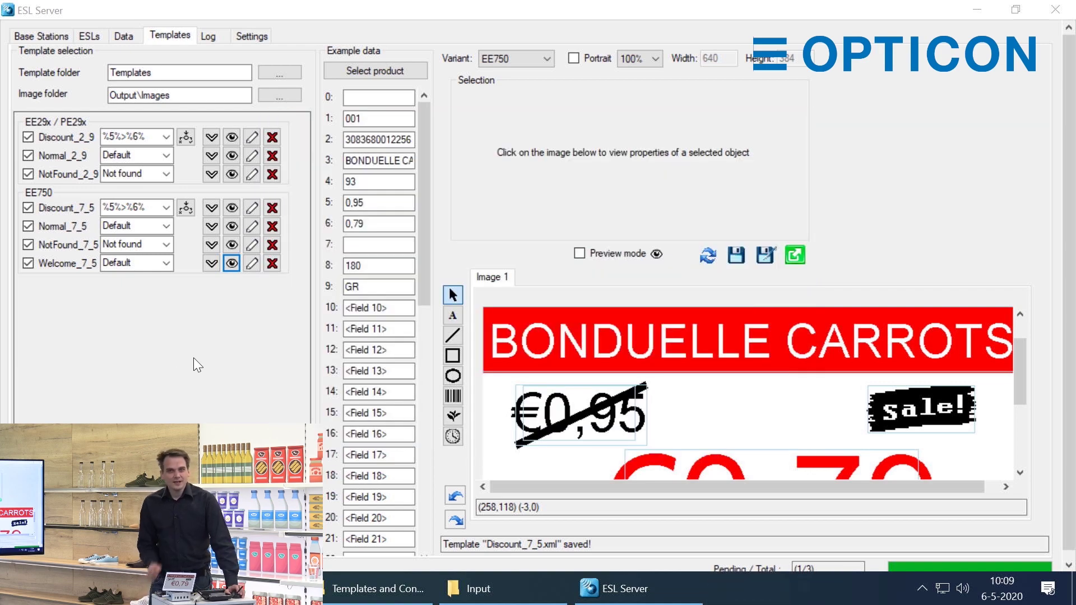
# - Load the Welcome product from the end of the product list as the example data
pyautogui.click(361, 65)
pyautogui.moveTo(854, 227); pyautogui.dragTo(835, 378)
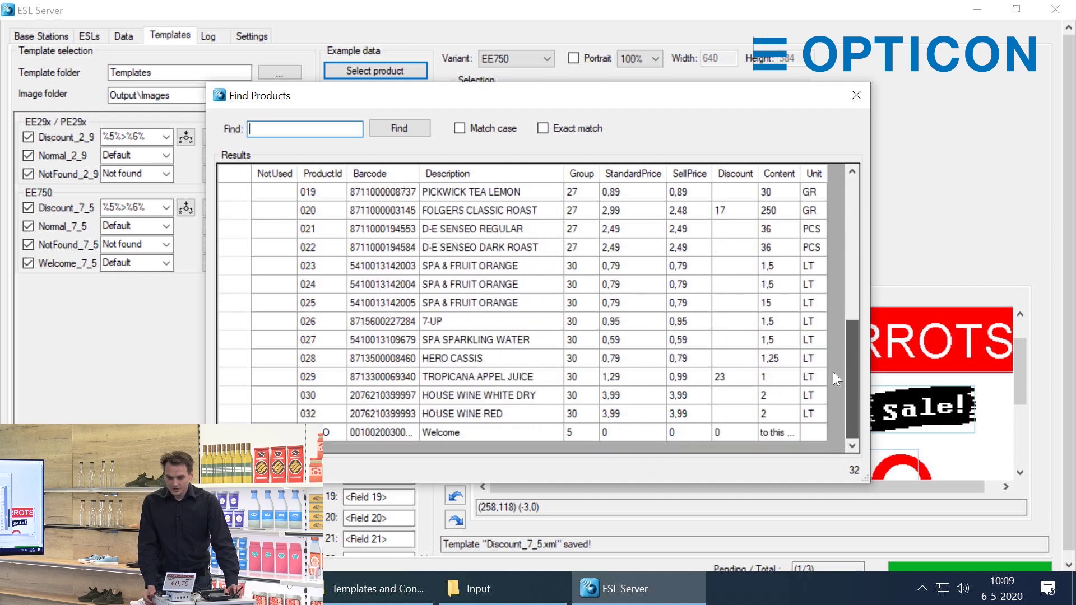
pyautogui.click(445, 433)
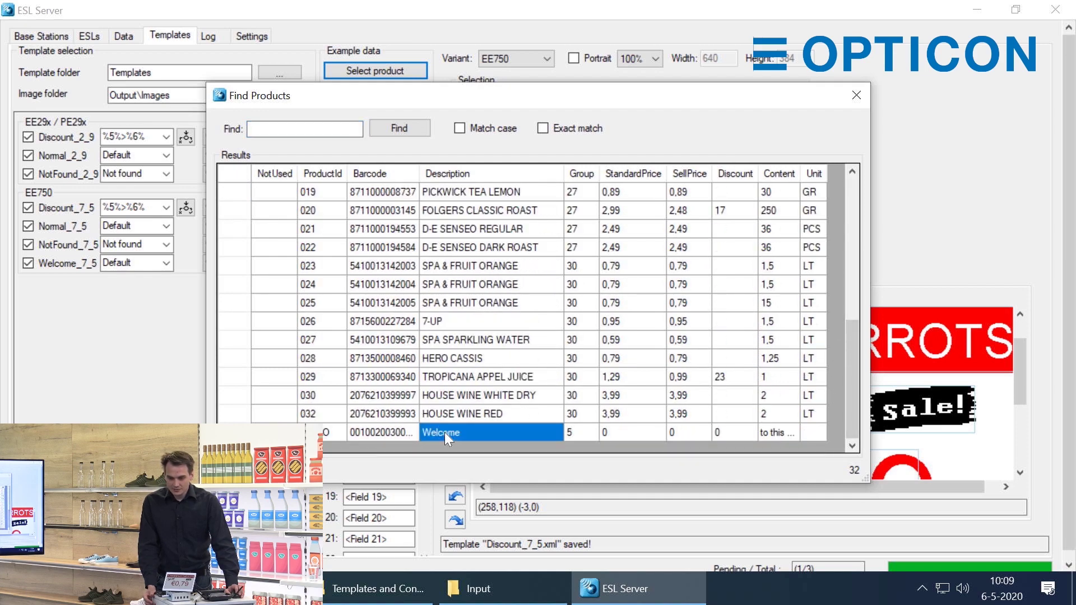
pyautogui.doubleClick(445, 433)
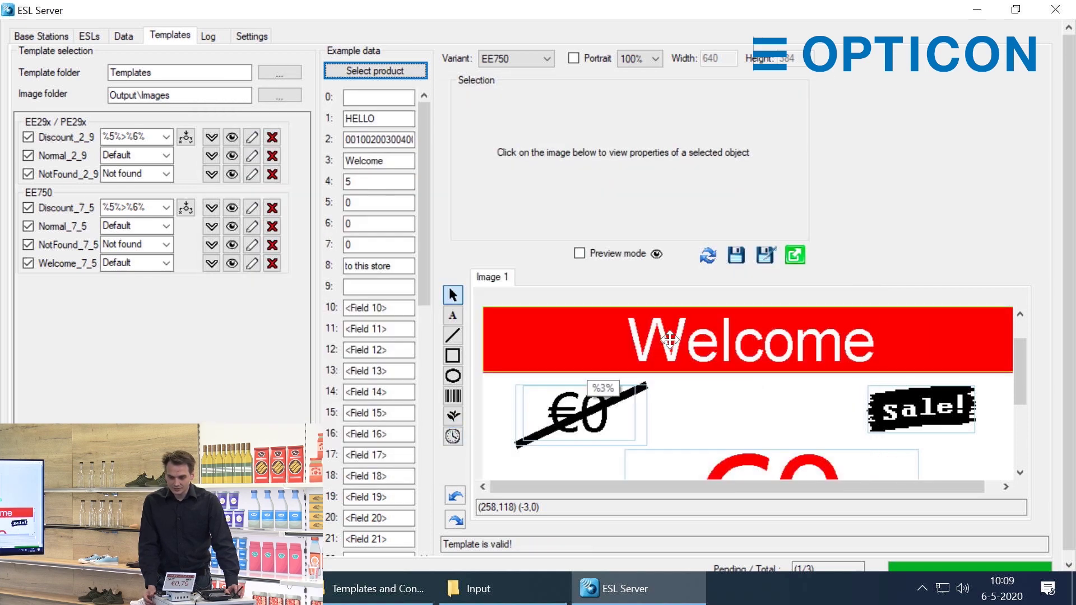
# - Open the Welcome_7_5 template in the editor and inspect the content text inside the ellipse and the banner
pyautogui.click(250, 263)
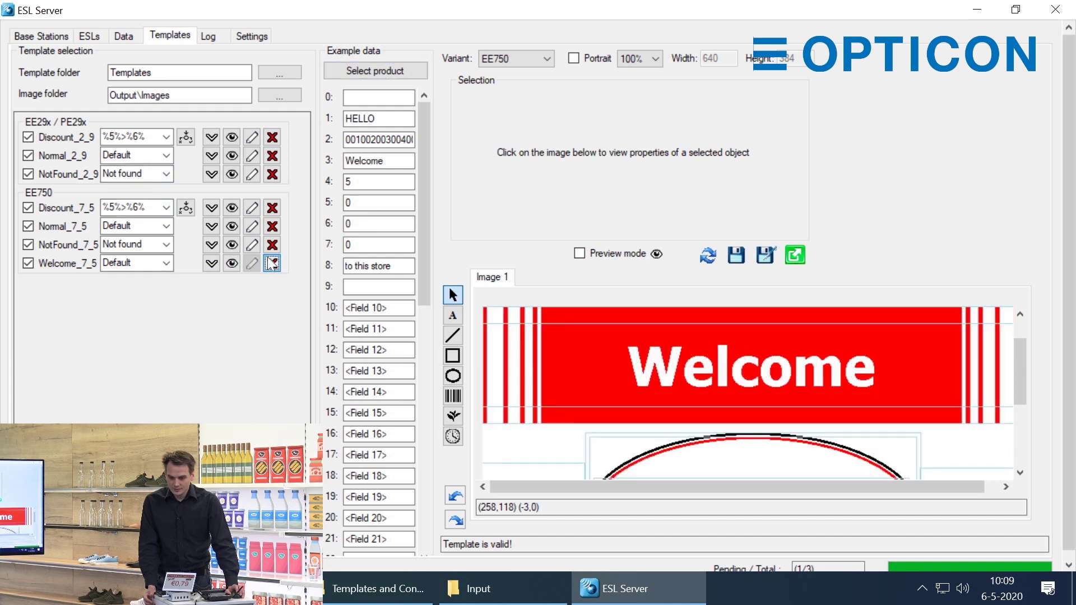
pyautogui.moveTo(1017, 368); pyautogui.dragTo(1024, 421)
pyautogui.click(762, 384)
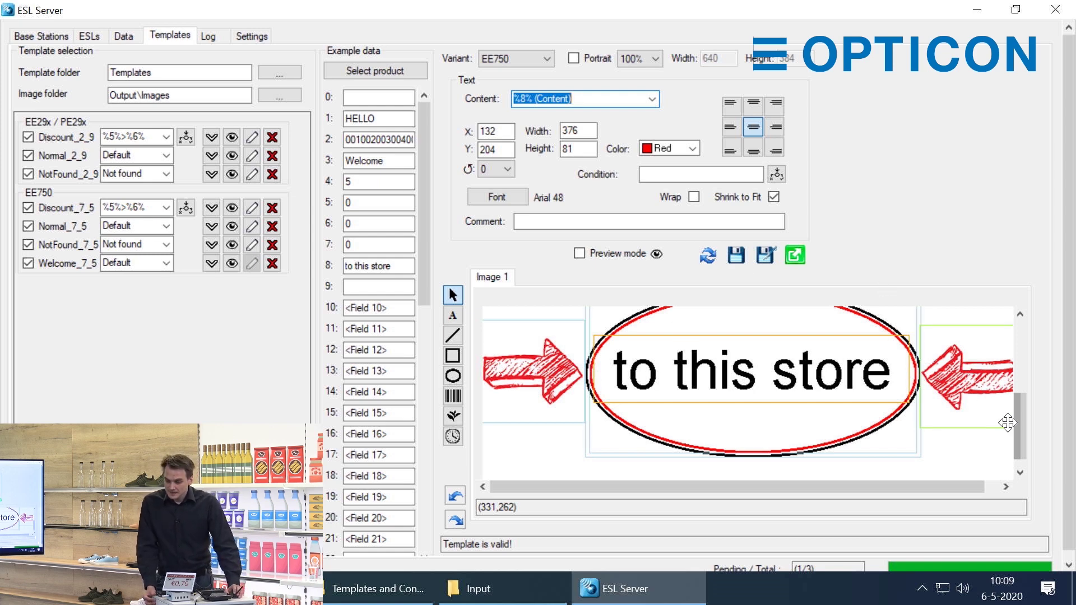
pyautogui.moveTo(1023, 426); pyautogui.dragTo(1041, 363)
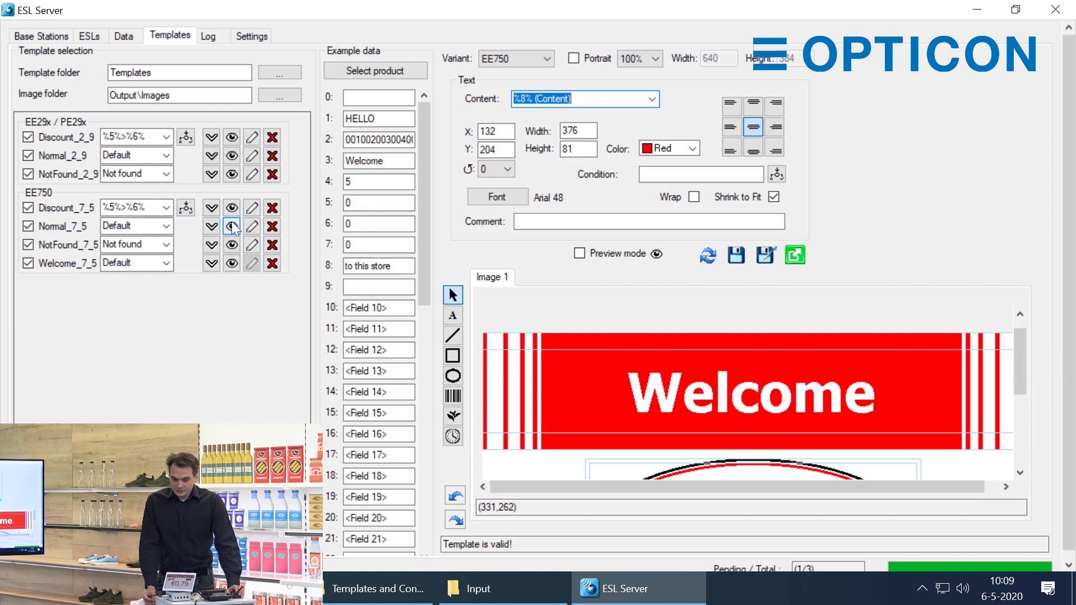
pyautogui.click(208, 209)
pyautogui.click(211, 224)
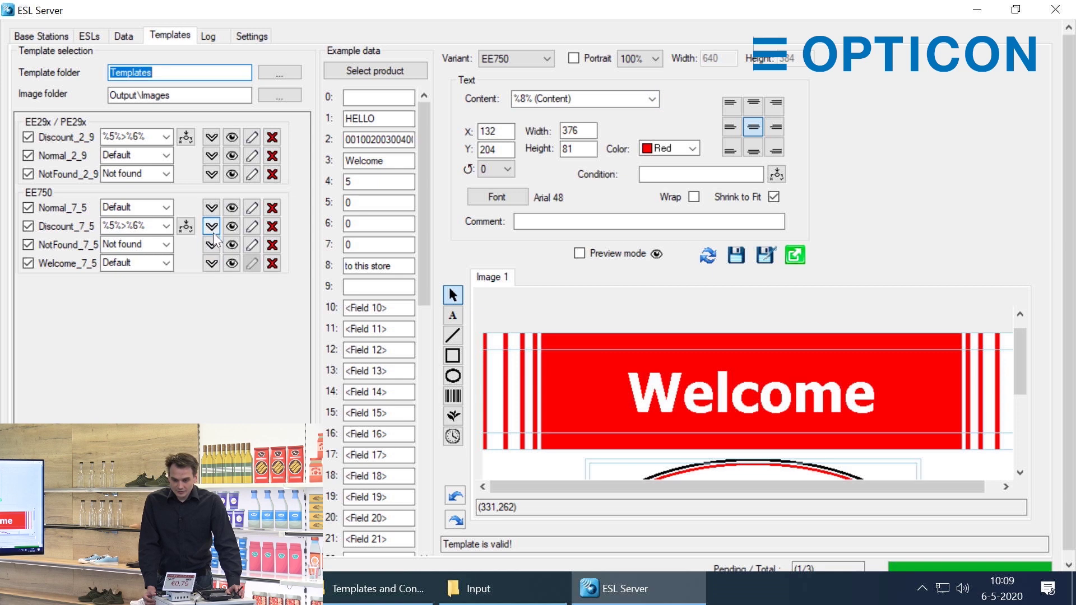
pyautogui.click(211, 226)
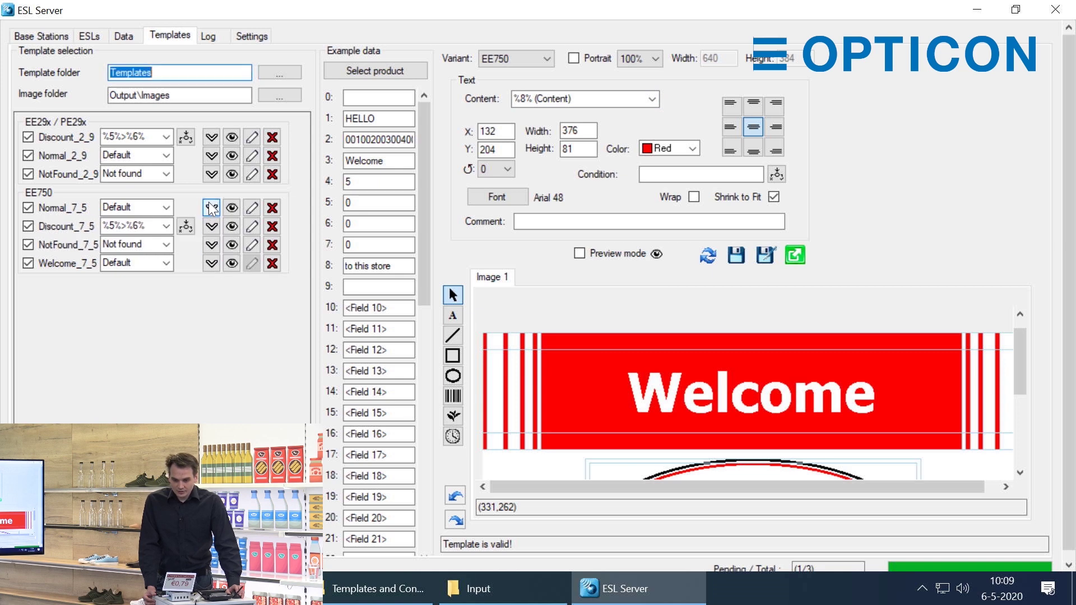
pyautogui.click(211, 208)
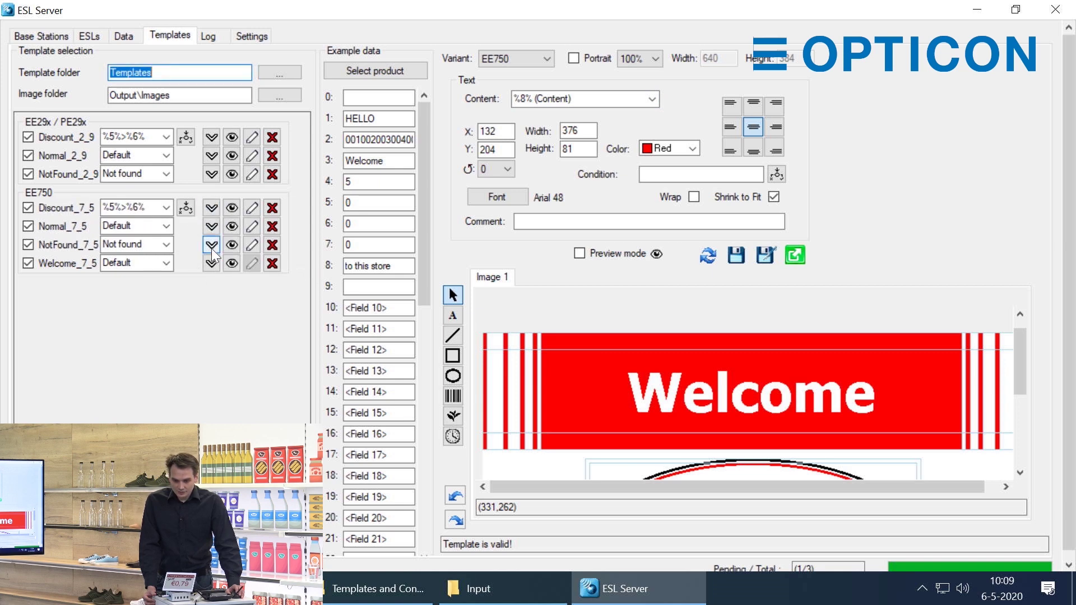
# - Move the Welcome_7_5 template up to the first place among the EE750 templates
pyautogui.click(211, 245)
pyautogui.click(212, 228)
pyautogui.click(211, 208)
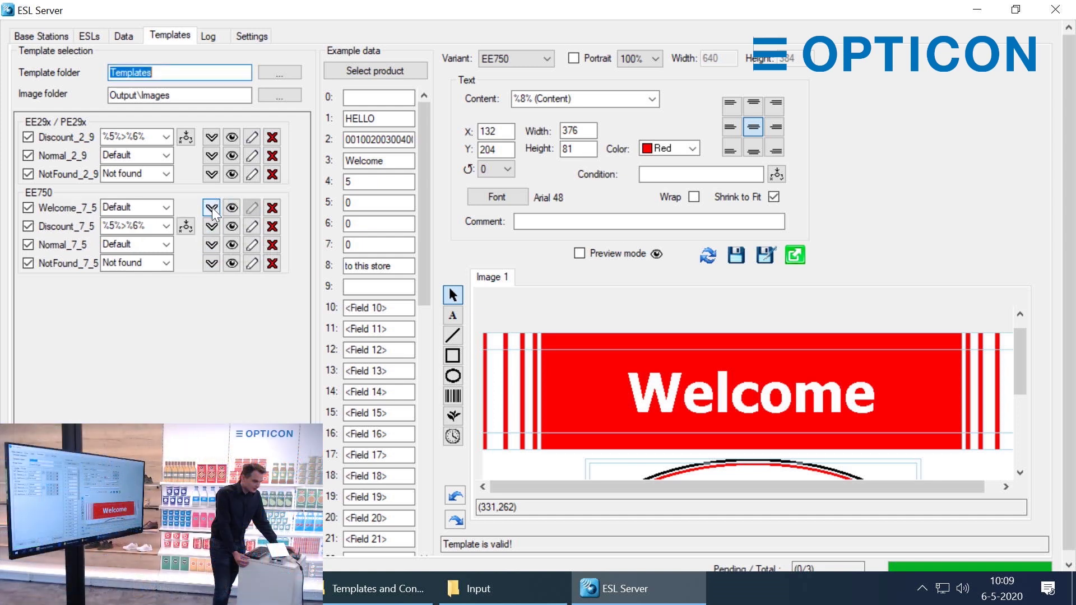
# - Change the Welcome_7_5 template's usage rule from Default to <Conditional>
pyautogui.click(154, 206)
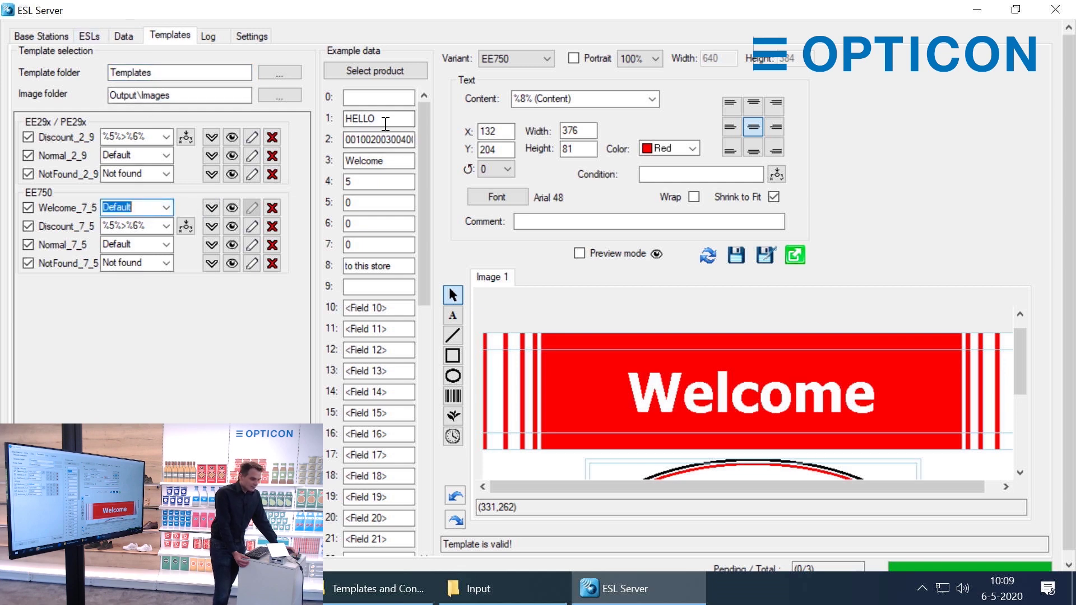
pyautogui.moveTo(386, 122); pyautogui.dragTo(345, 119)
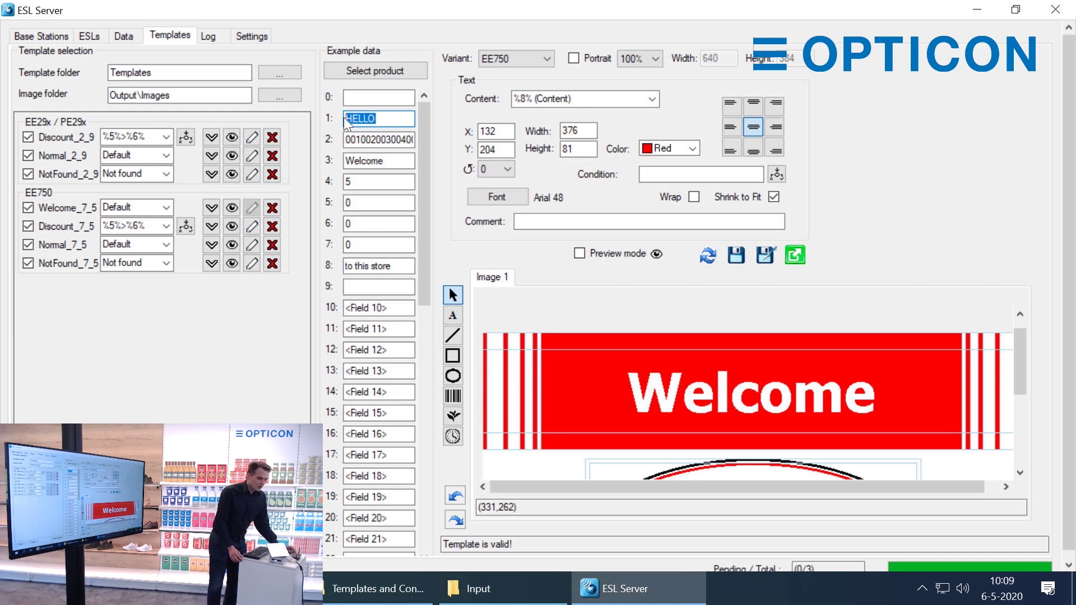
pyautogui.click(165, 208)
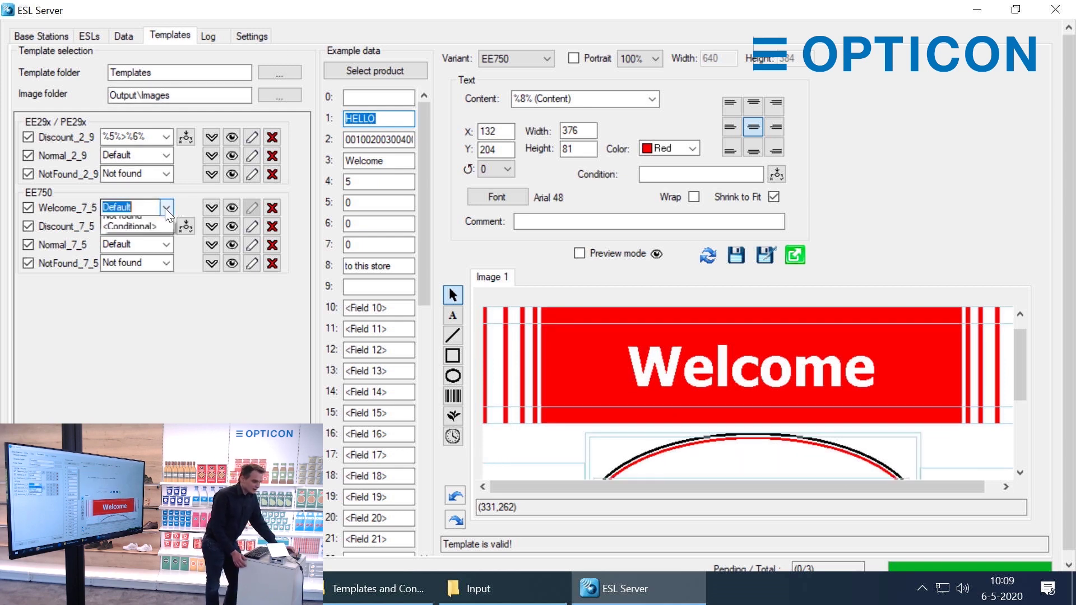
pyautogui.click(165, 208)
pyautogui.click(136, 244)
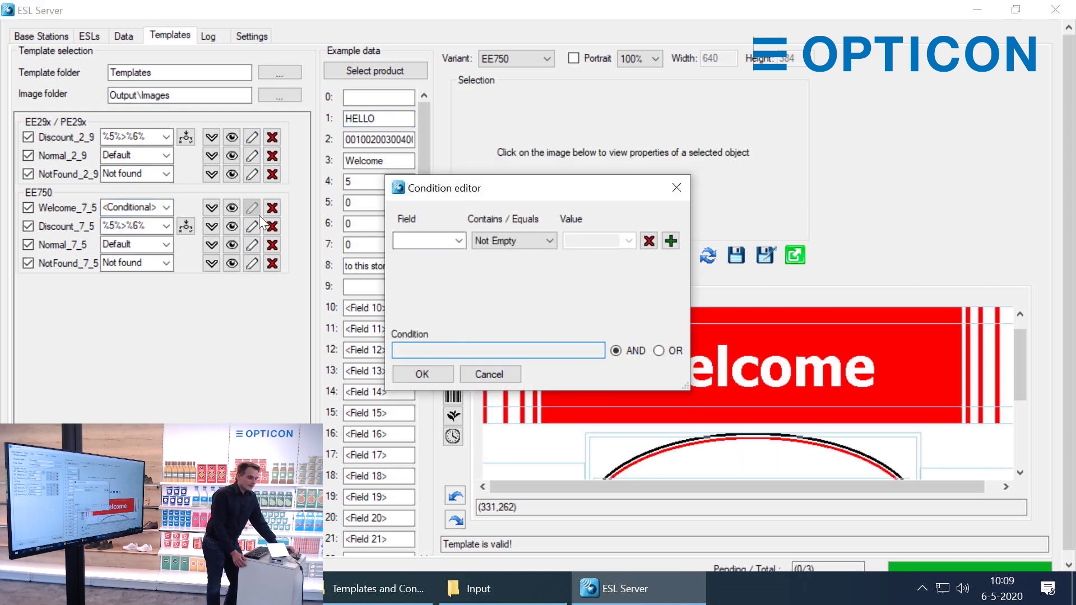
# - Define the Welcome_7_5 condition as ProductId Equals HELLO and accept it
pyautogui.click(450, 236)
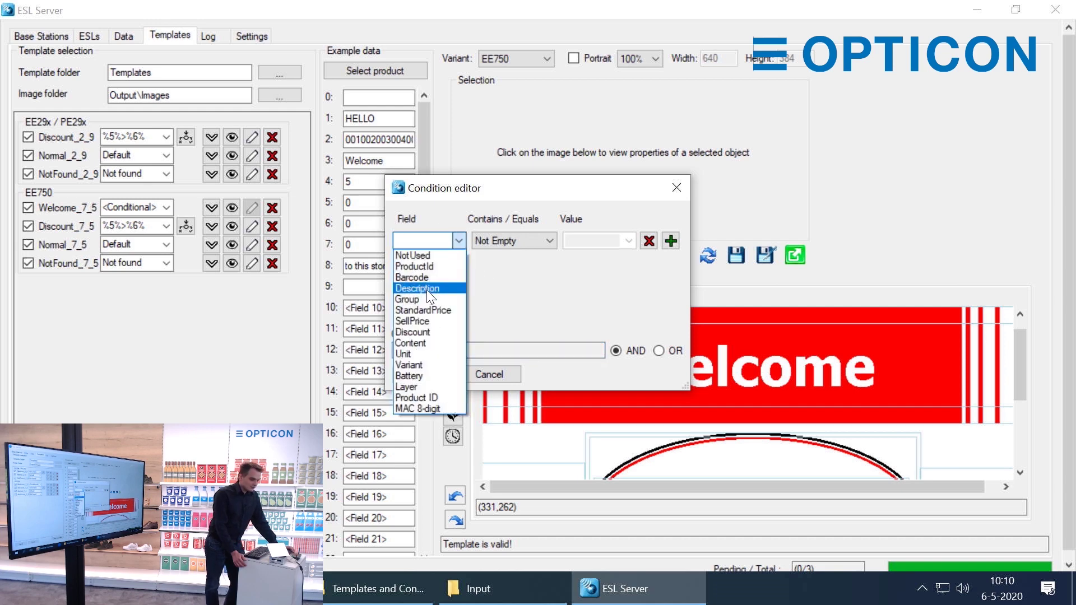
pyautogui.click(425, 267)
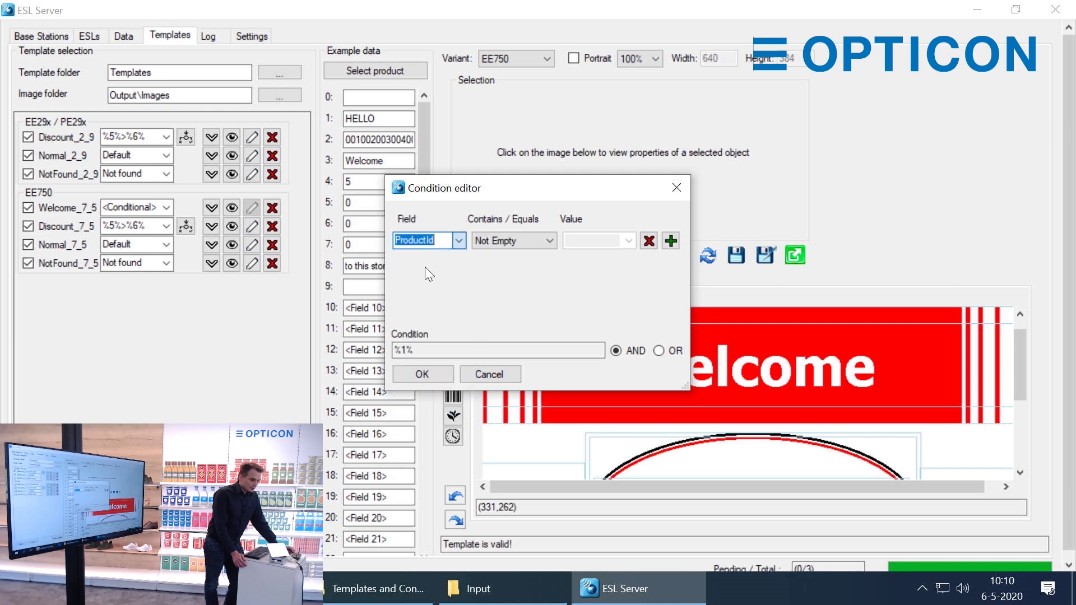
pyautogui.click(522, 240)
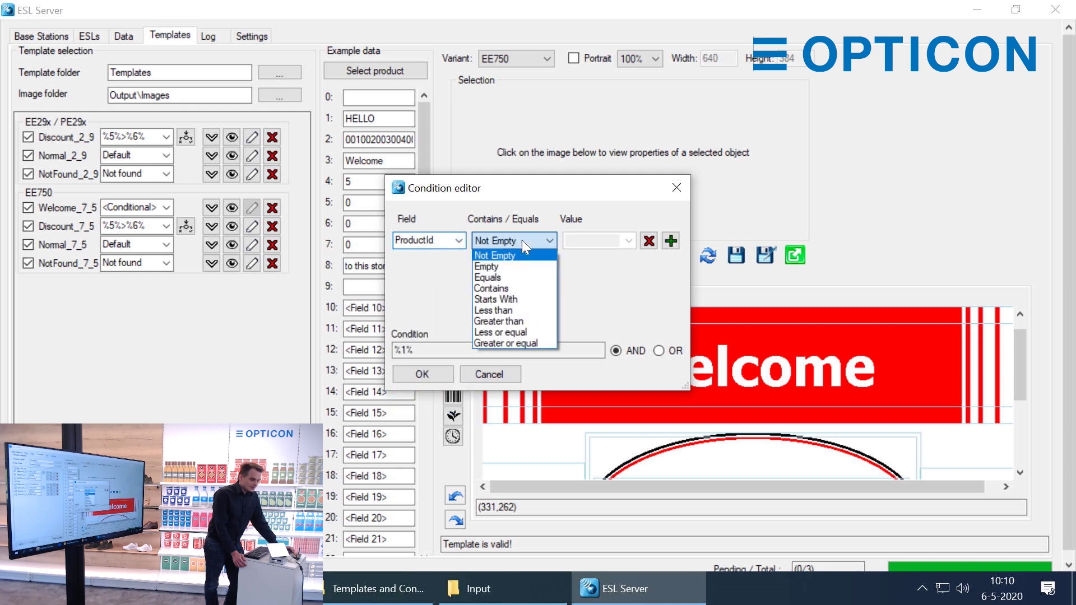
pyautogui.click(496, 277)
pyautogui.click(588, 239)
pyautogui.write('HELLO')
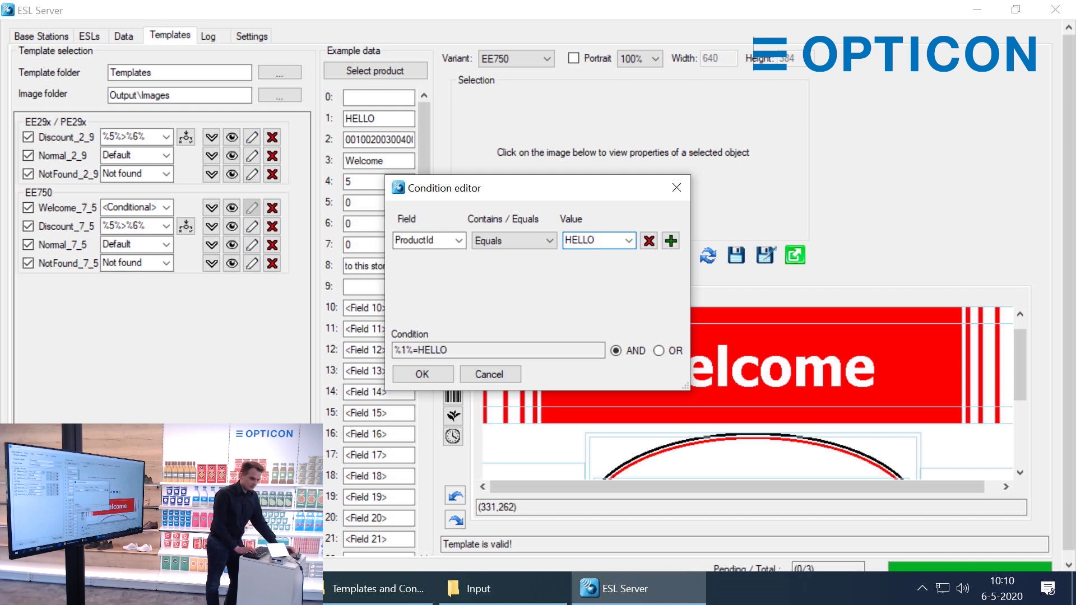
pyautogui.click(426, 368)
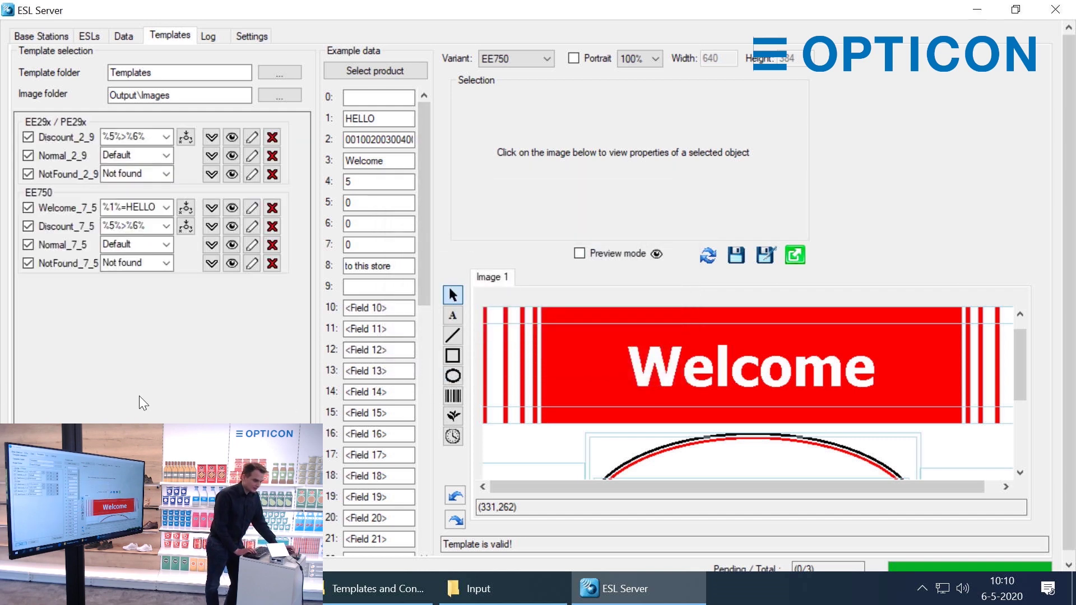
# - Link the EE750R label showing BONDUELLE CARROTS to unique ID HELLO and reselect that label in the ESL list
pyautogui.click(82, 34)
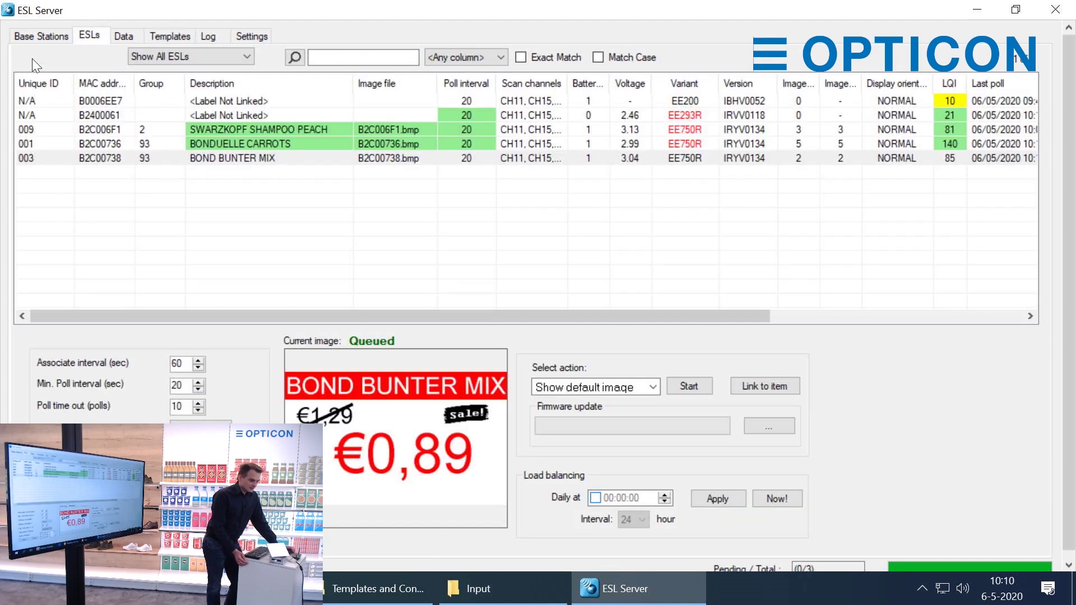
pyautogui.click(213, 143)
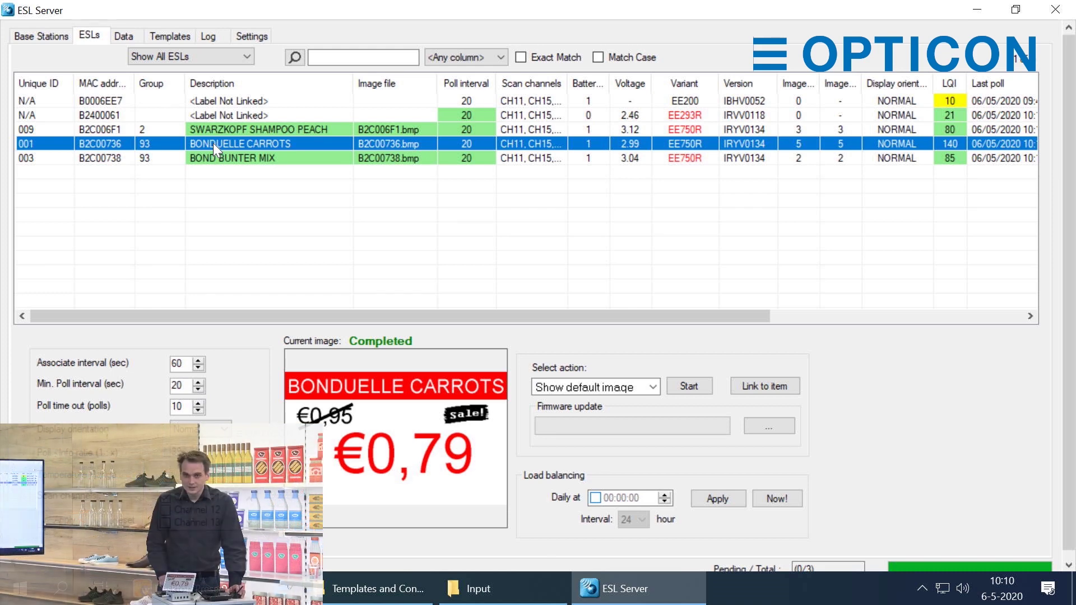
pyautogui.doubleClick(213, 143)
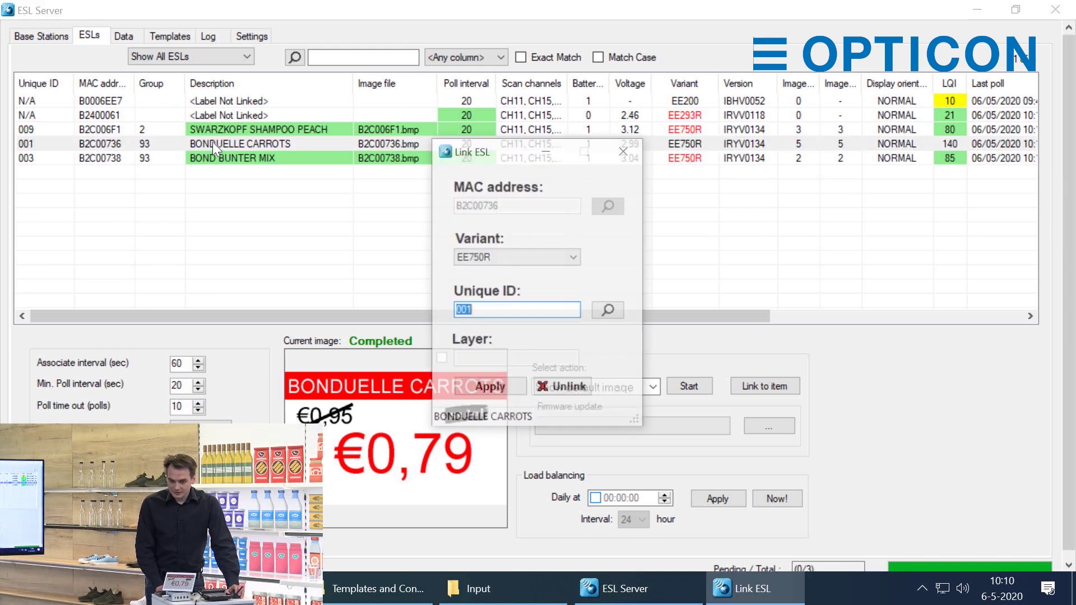
pyautogui.write('HELLO')
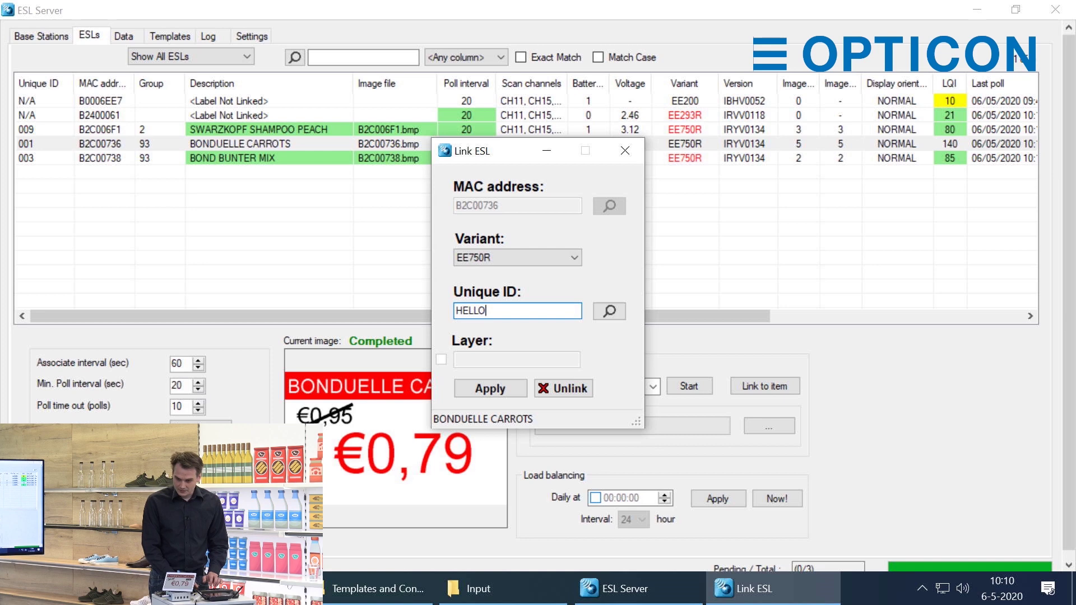
pyautogui.press('Return')
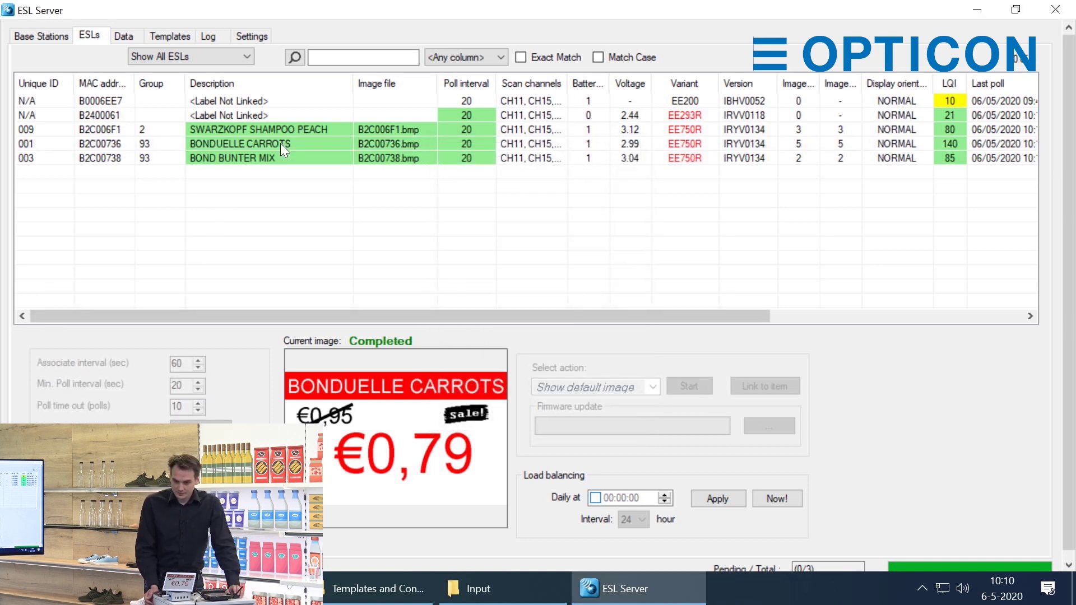
pyautogui.click(252, 162)
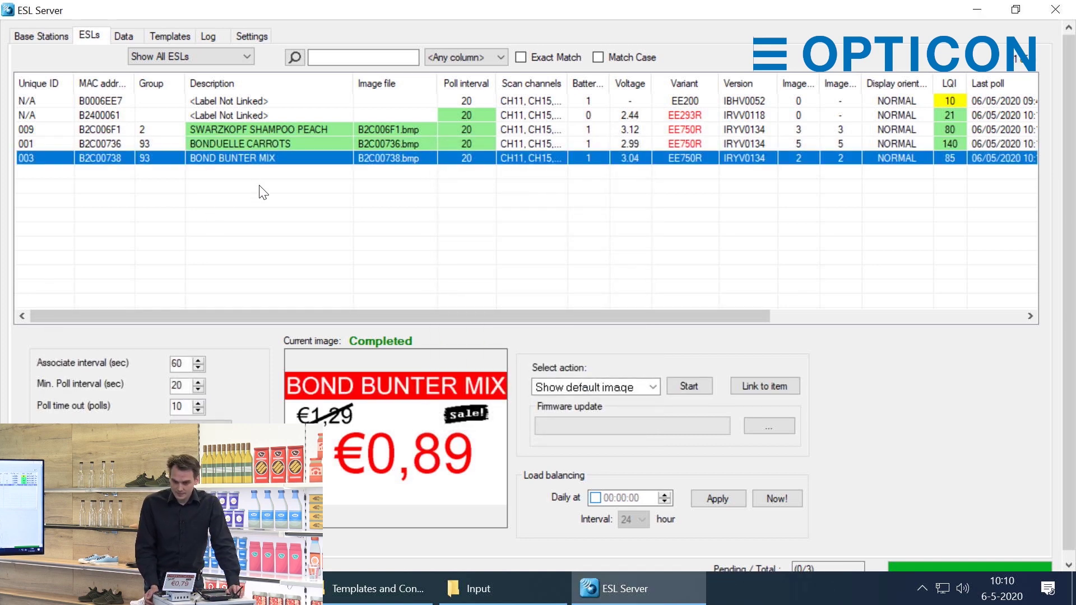
pyautogui.click(256, 145)
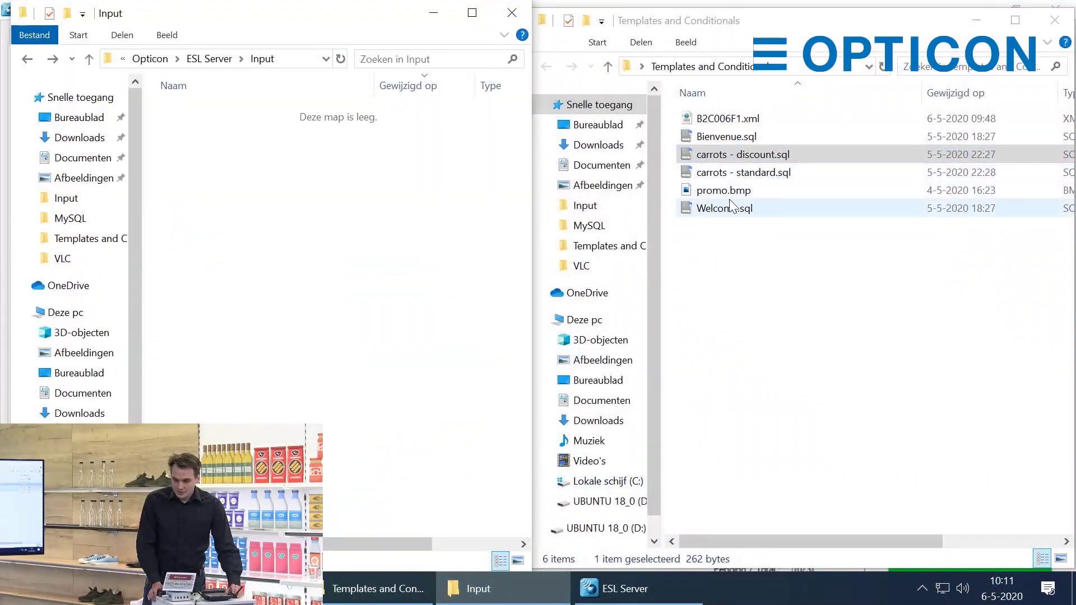
# - Copy Bienvenue.sql from the Templates and Conditionals folder into the ESL Server Input folder
pyautogui.click(717, 137)
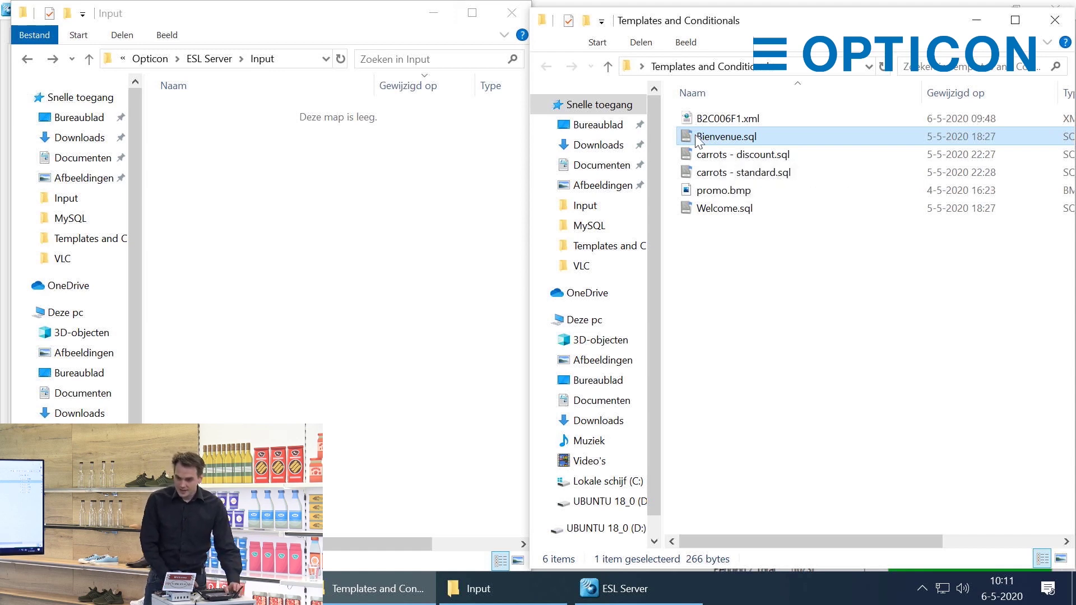
pyautogui.click(362, 195)
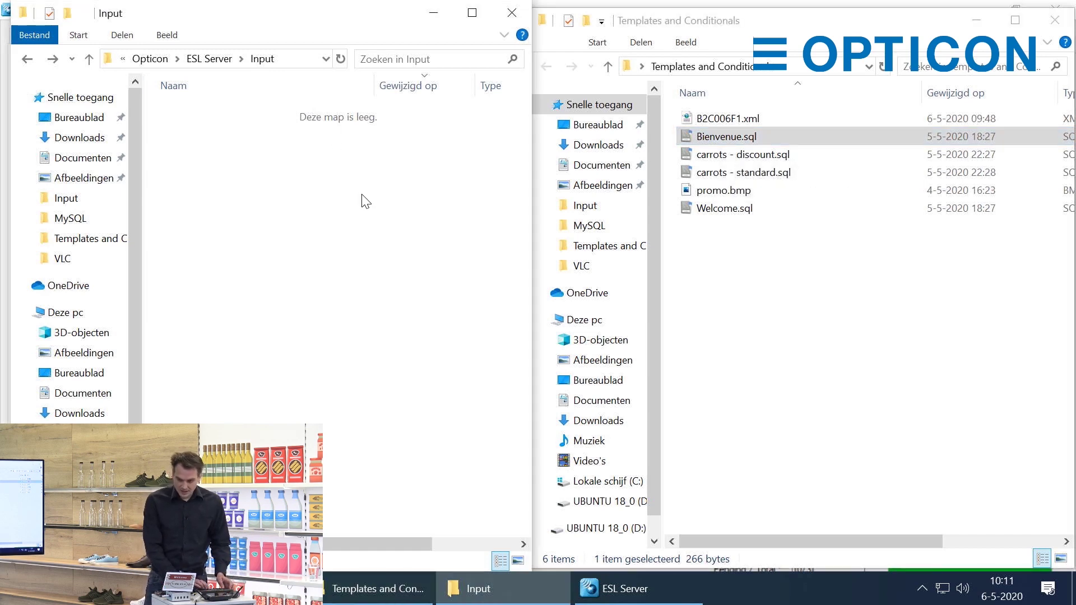
pyautogui.hotkey('ctrl', 'v')
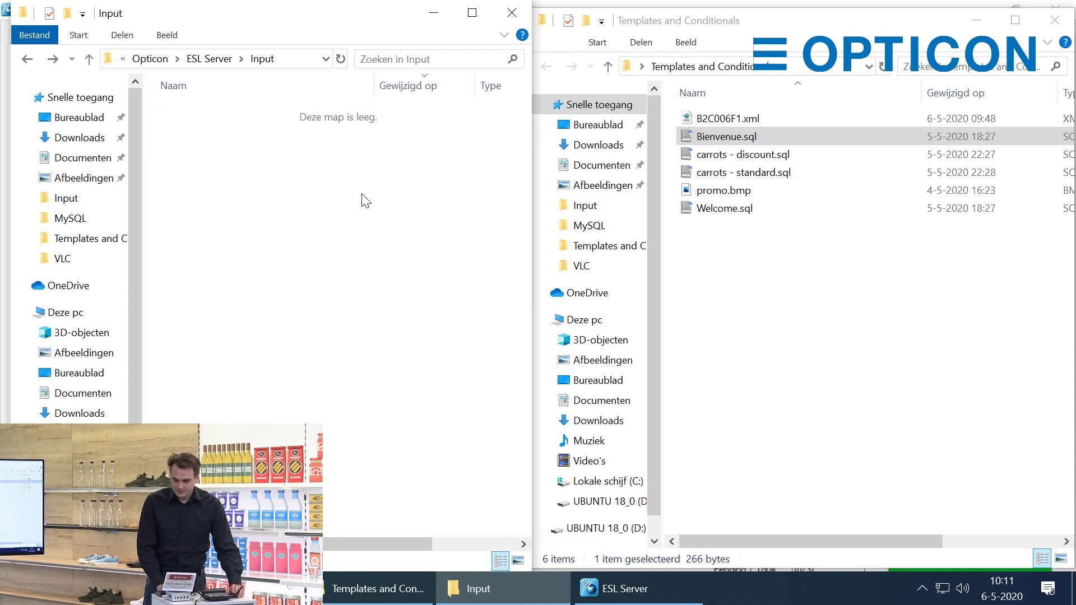
# - Switch back to ESL Server and reselect the HELLO label to check its updated image preview
pyautogui.click(639, 589)
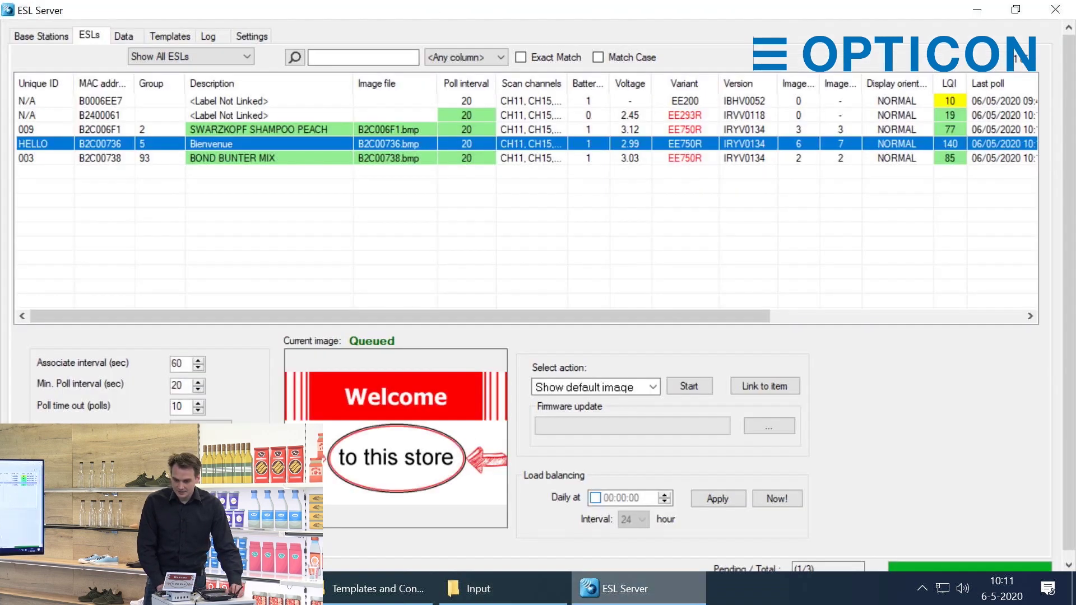
pyautogui.click(205, 215)
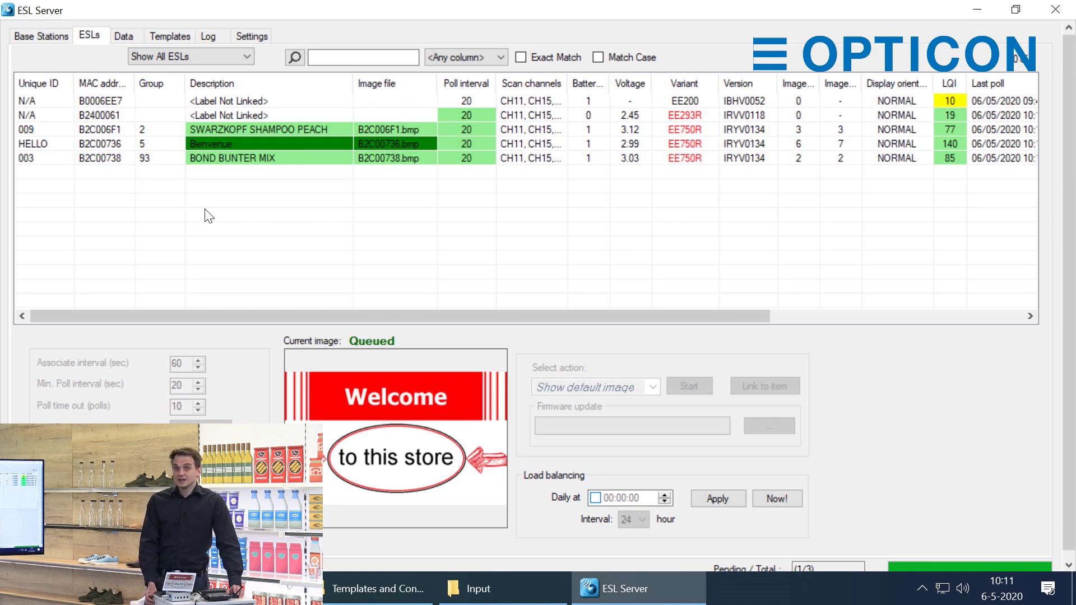
pyautogui.click(188, 144)
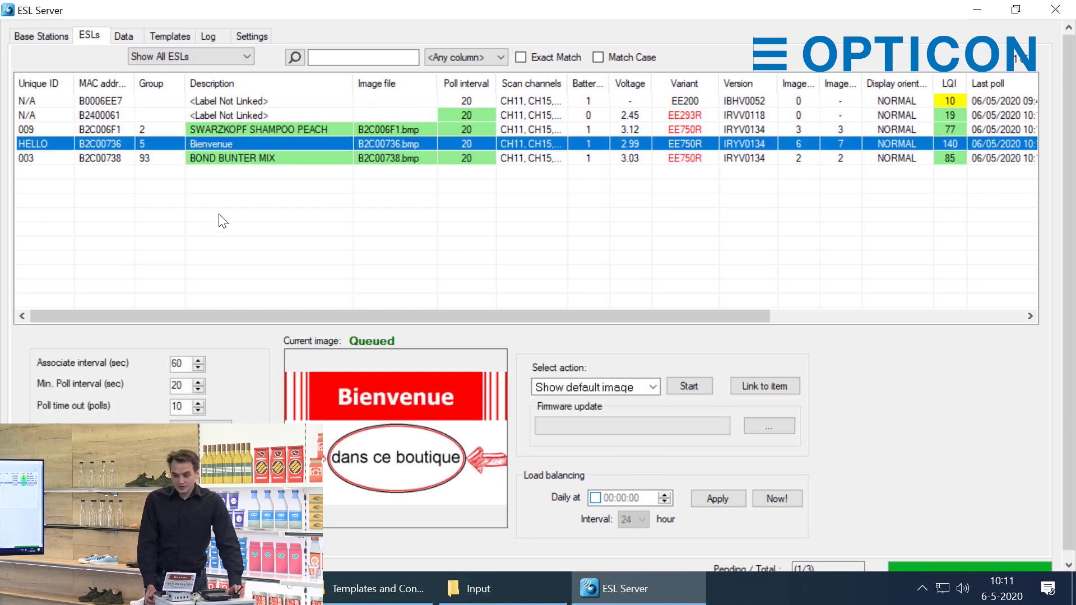